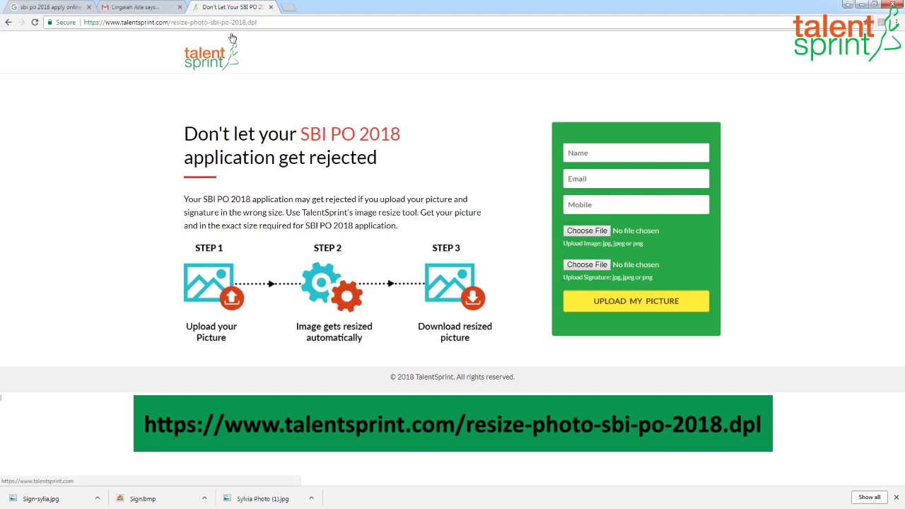
Step: Enter the applicant's name, e-mail address and mobile number in the resize tool form
{"action": "left_click_drag", "start_coordinate": [251, 22], "coordinate": [104, 22]}
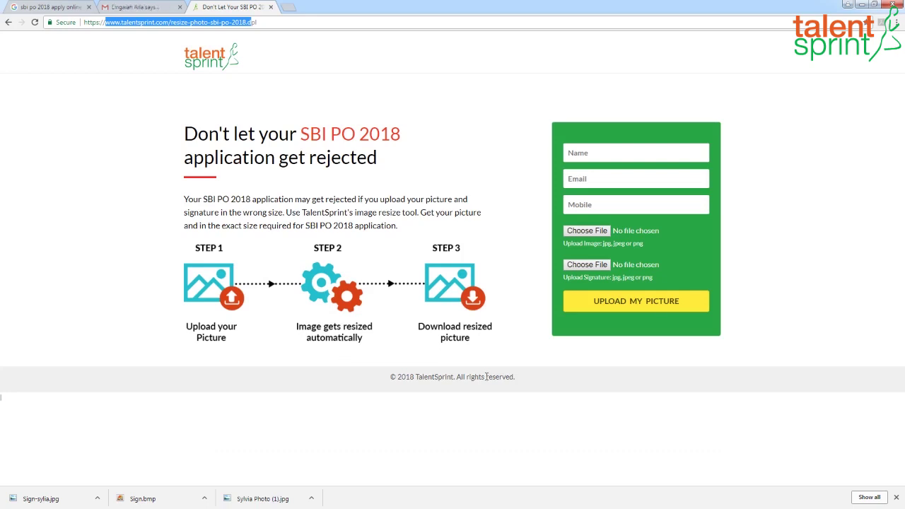
{"action": "left_click", "coordinate": [611, 152]}
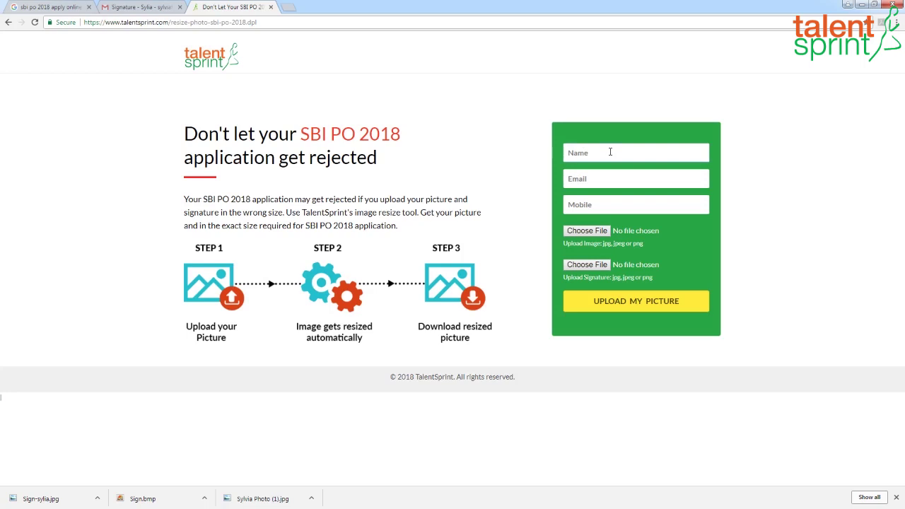
{"action": "type", "text": "Sylvia"}
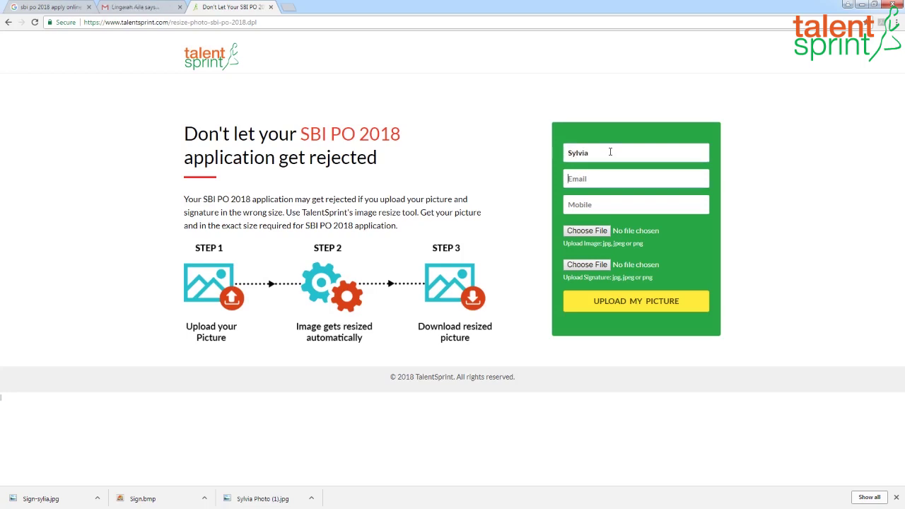
{"action": "left_click", "coordinate": [610, 201]}
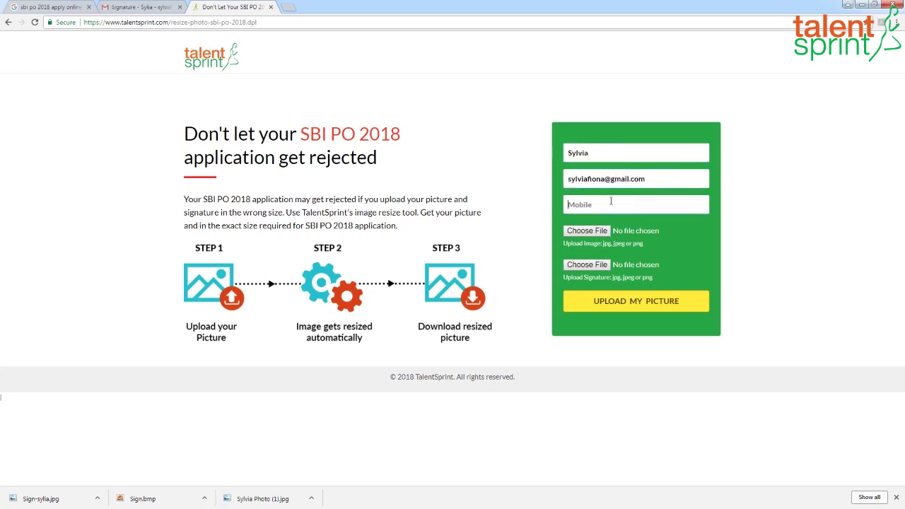
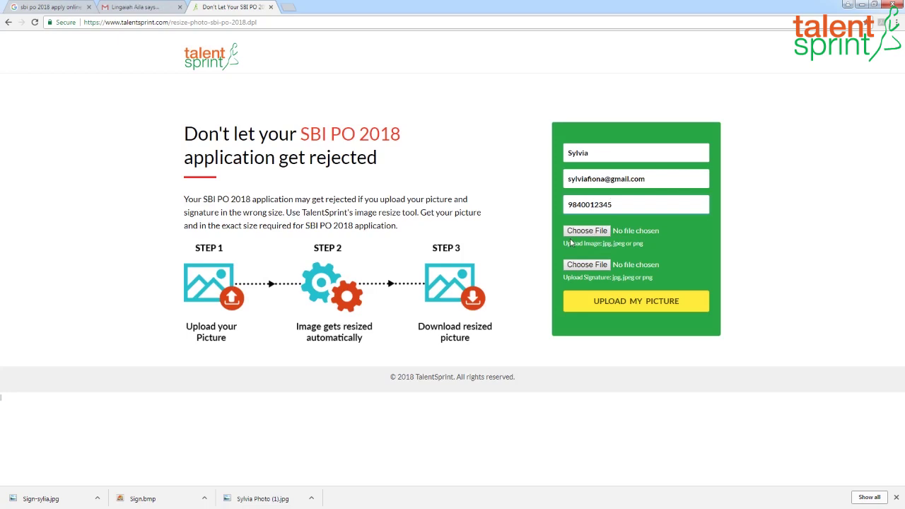
{"action": "left_click", "coordinate": [584, 234]}
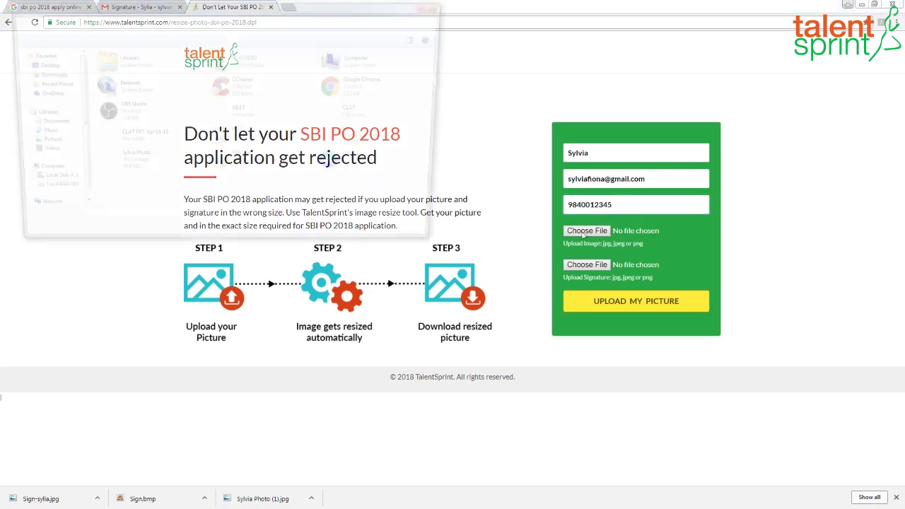
Step: Attach the applicant's photo JPG as the picture and Sign.jpg as the signature
{"action": "left_click", "coordinate": [145, 166]}
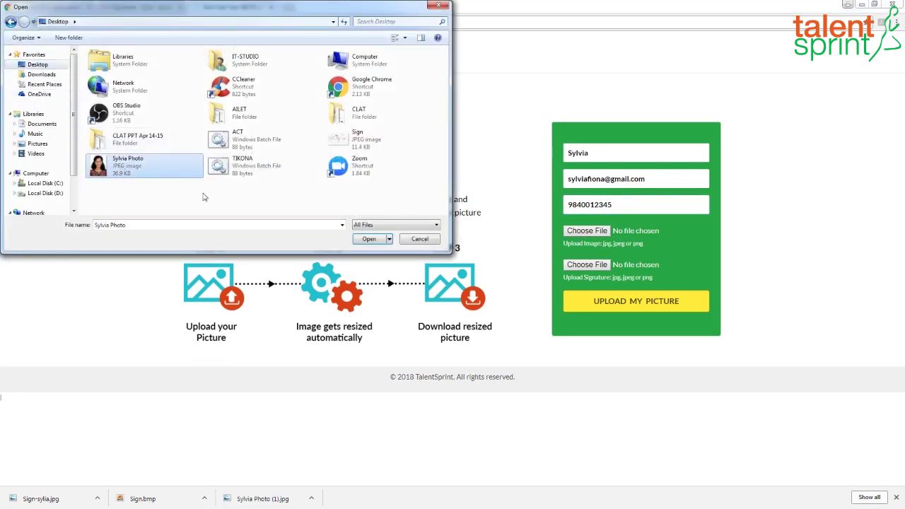
{"action": "left_click", "coordinate": [369, 239]}
{"action": "left_click", "coordinate": [586, 266]}
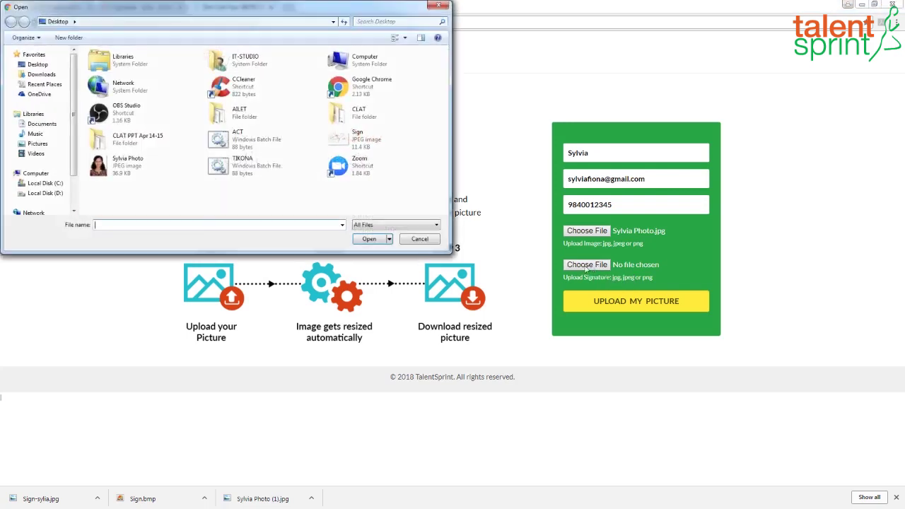
{"action": "left_click", "coordinate": [347, 142]}
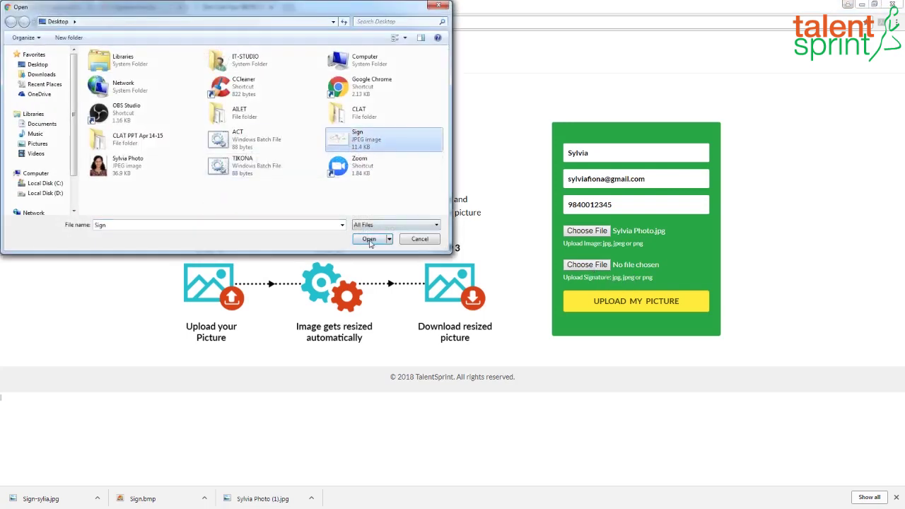
{"action": "left_click", "coordinate": [369, 239]}
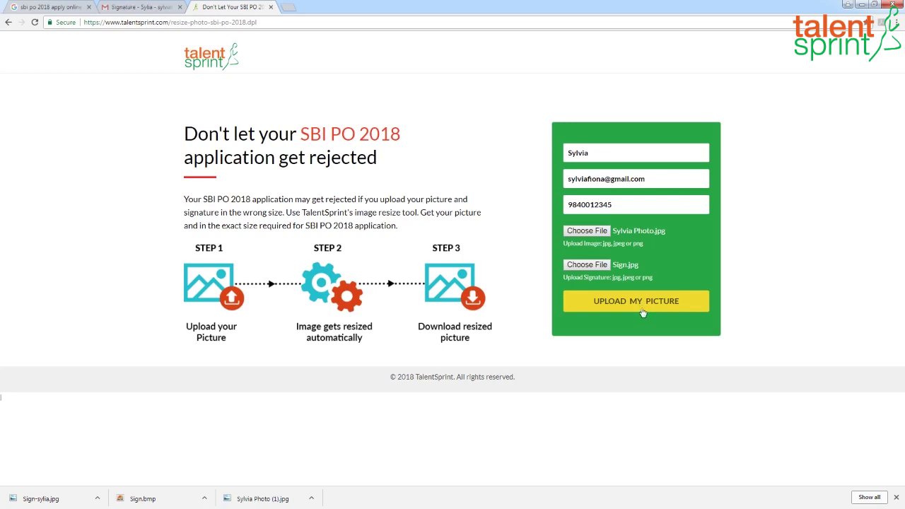
Step: Resize the photo and signature, then return to the Google results for 'sbi po 2018 apply online'
{"action": "left_click", "coordinate": [643, 312]}
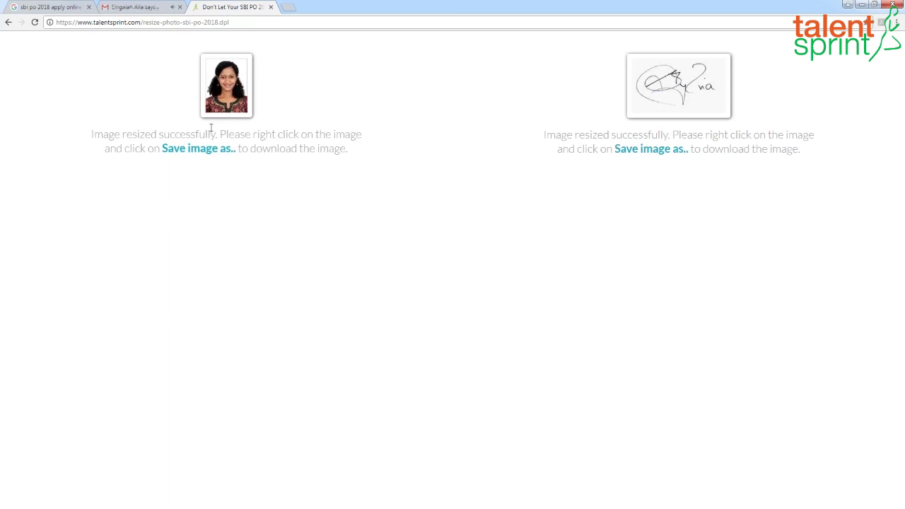
{"action": "right_click", "coordinate": [222, 84]}
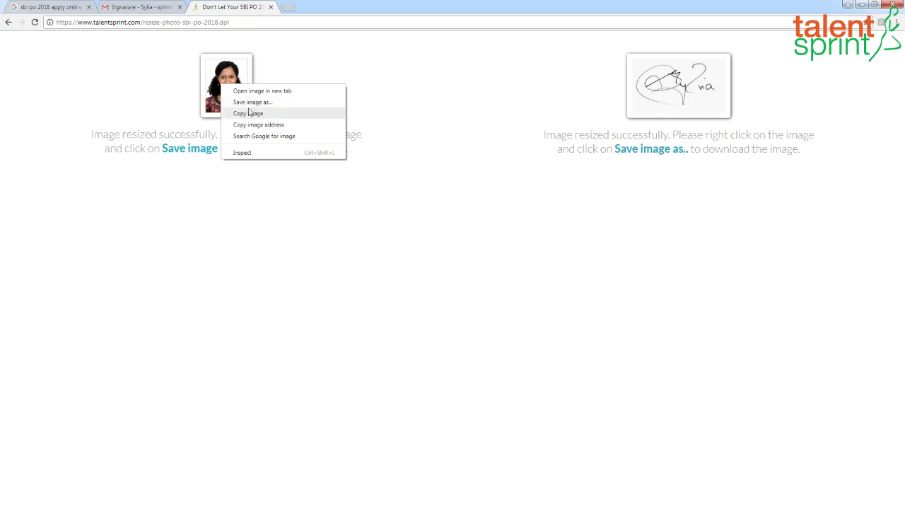
{"action": "left_click", "coordinate": [51, 8]}
{"action": "left_click", "coordinate": [50, 9]}
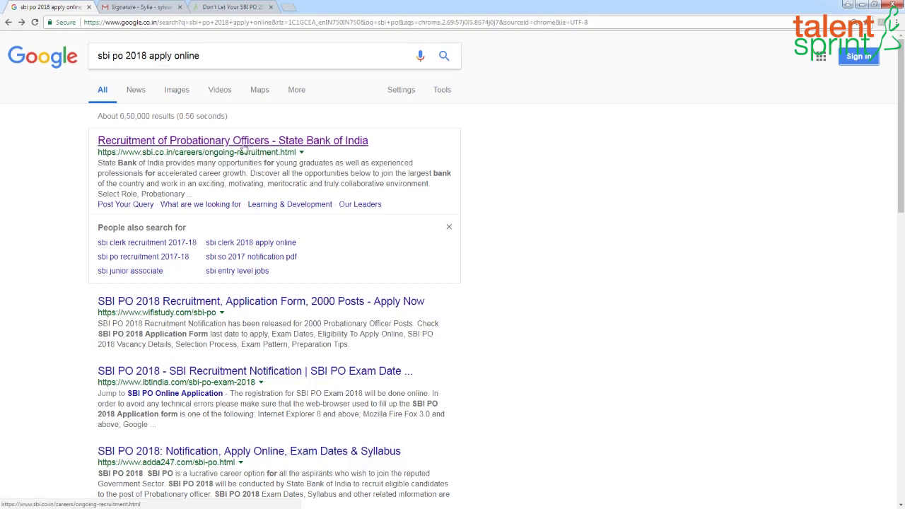
Step: Go to SBI's Current Openings page and expand the Probationary Officers 2018 entry
{"action": "left_click", "coordinate": [325, 143]}
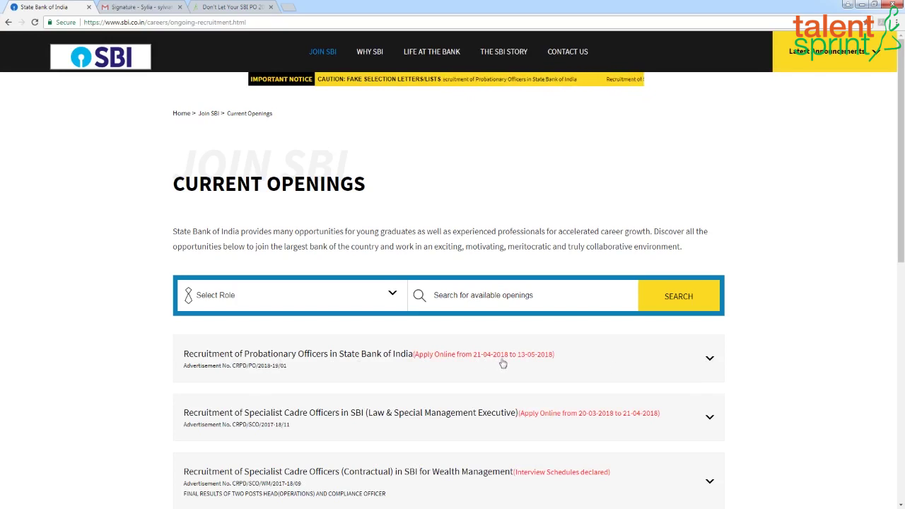
{"action": "left_click", "coordinate": [710, 358]}
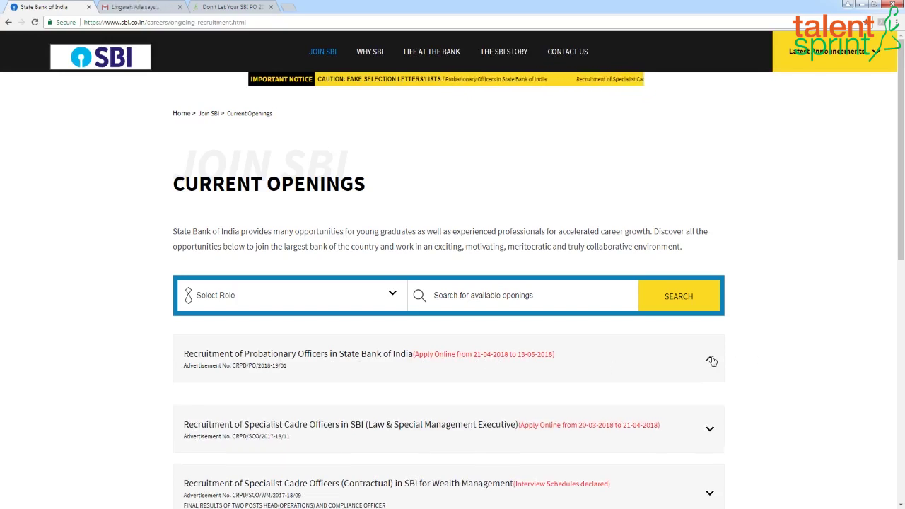
{"action": "scroll", "coordinate": [331, 432], "scroll_direction": "down", "scroll_amount": 3}
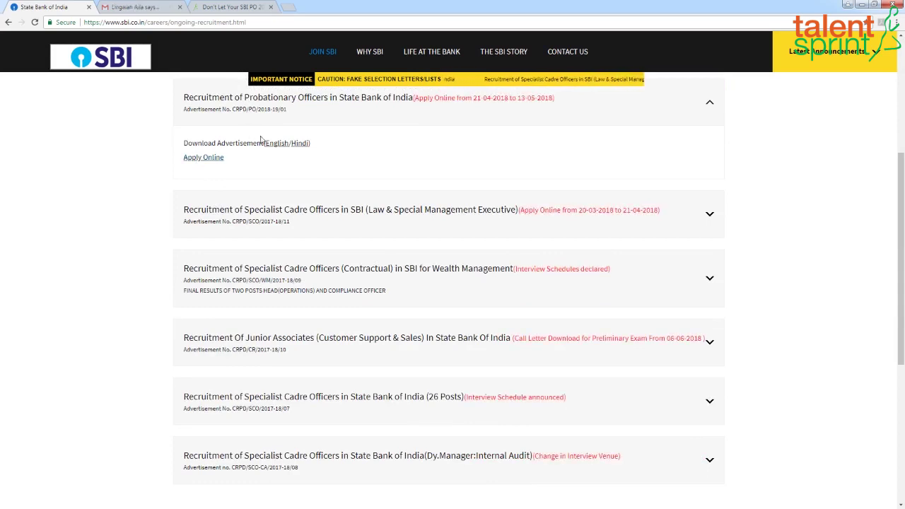
Step: Follow the Probationary Officers Apply Online link and scroll through the key dates
{"action": "left_click", "coordinate": [212, 159]}
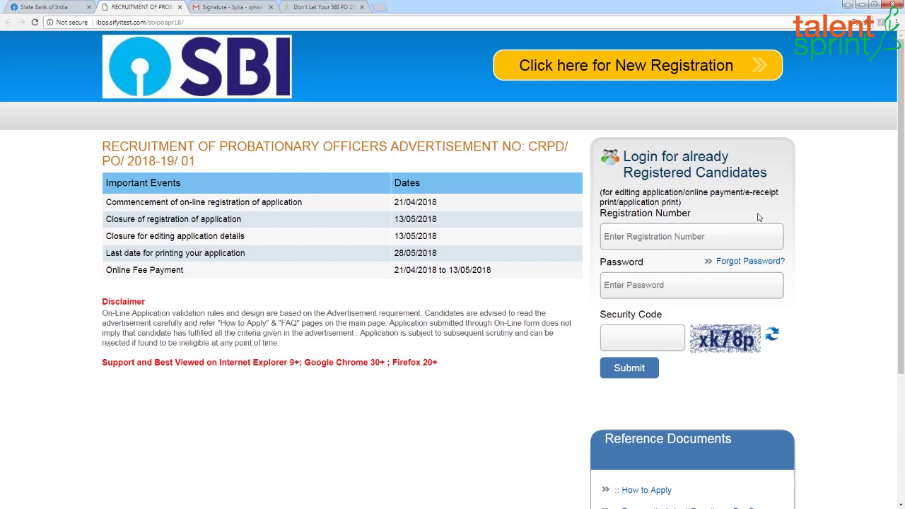
{"action": "scroll", "coordinate": [865, 386], "scroll_direction": "down", "scroll_amount": 1}
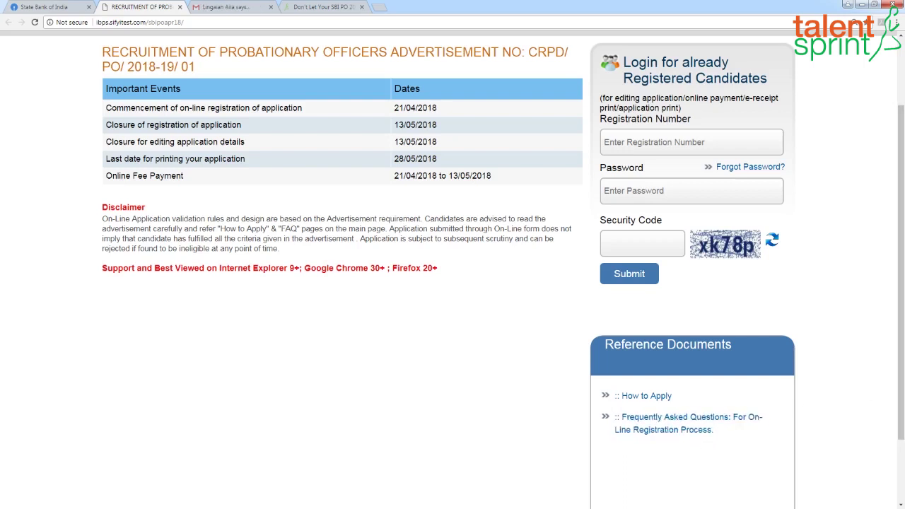
{"action": "left_click_drag", "start_coordinate": [902, 375], "coordinate": [902, 301]}
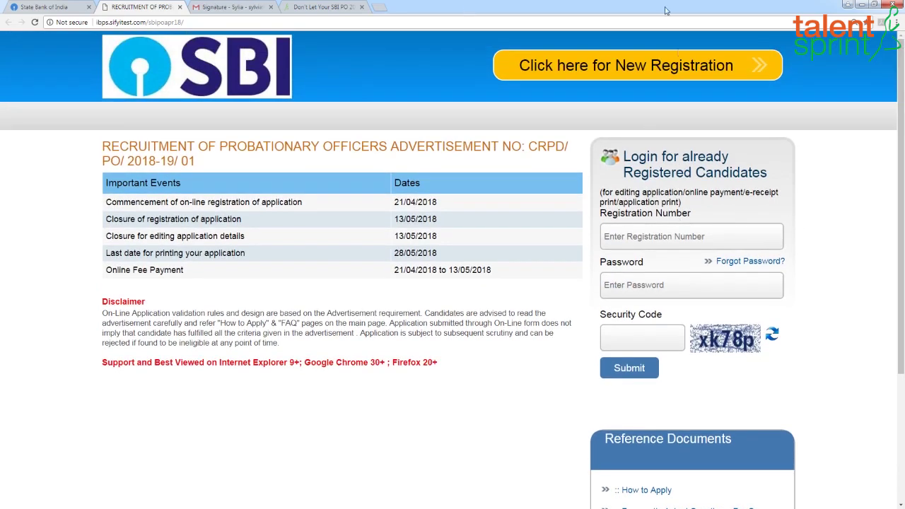
Step: Begin a new registration, read the Important Points notice to the end, and close it
{"action": "left_click", "coordinate": [647, 71]}
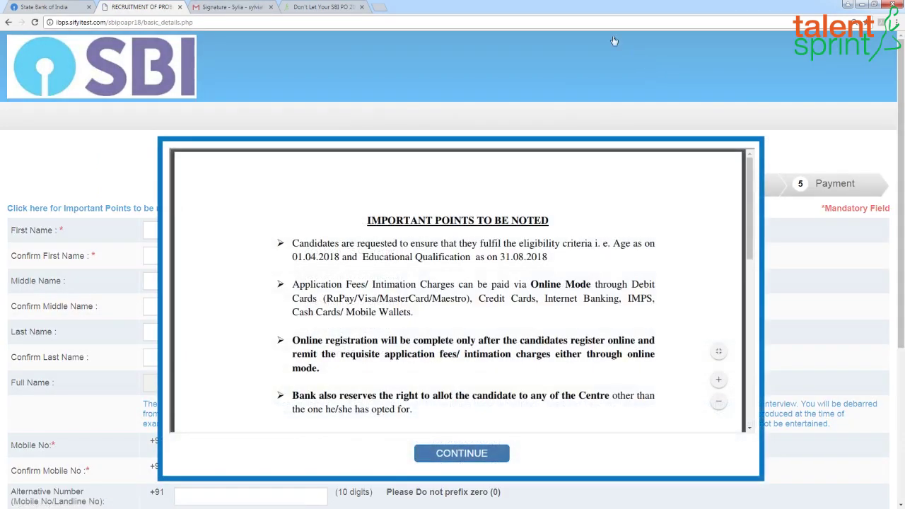
{"action": "left_click_drag", "start_coordinate": [750, 208], "coordinate": [752, 233]}
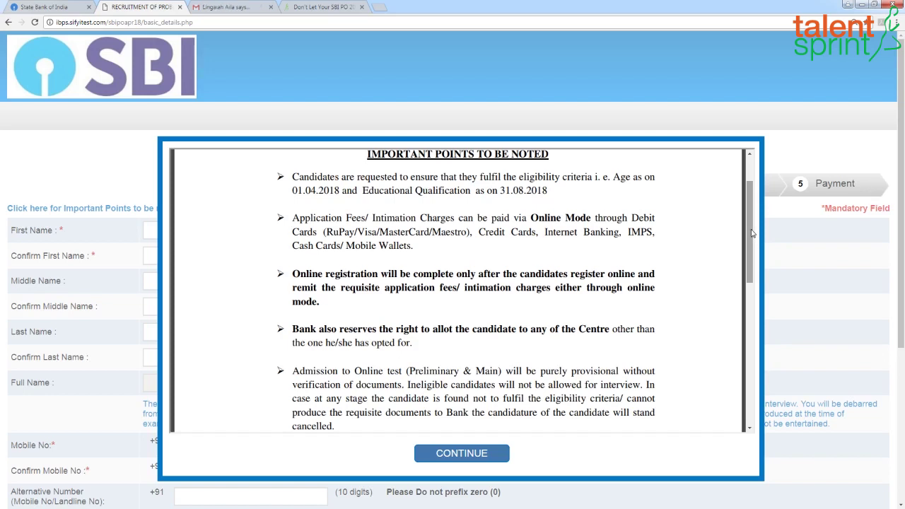
{"action": "left_click_drag", "start_coordinate": [752, 233], "coordinate": [757, 247]}
{"action": "scroll", "coordinate": [758, 261], "scroll_direction": "up", "scroll_amount": 2}
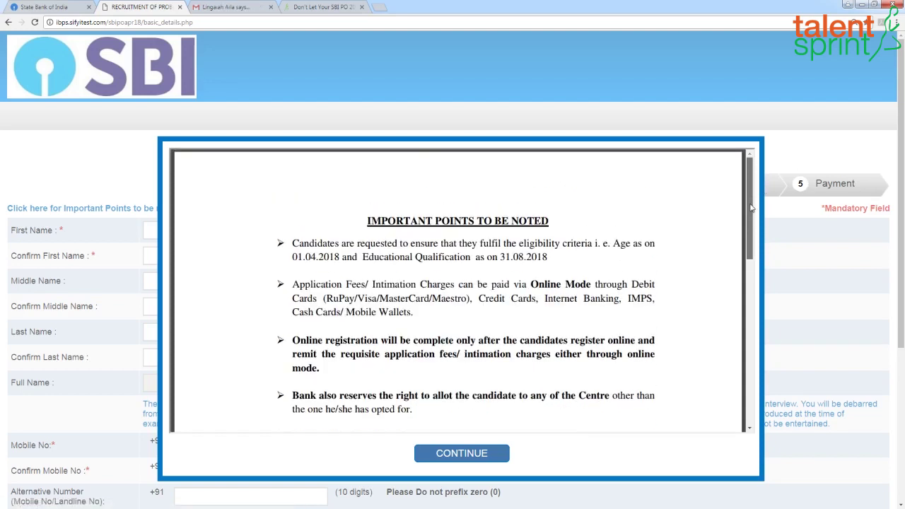
{"action": "scroll", "coordinate": [755, 219], "scroll_direction": "down", "scroll_amount": 1}
{"action": "left_click_drag", "start_coordinate": [754, 233], "coordinate": [735, 371]}
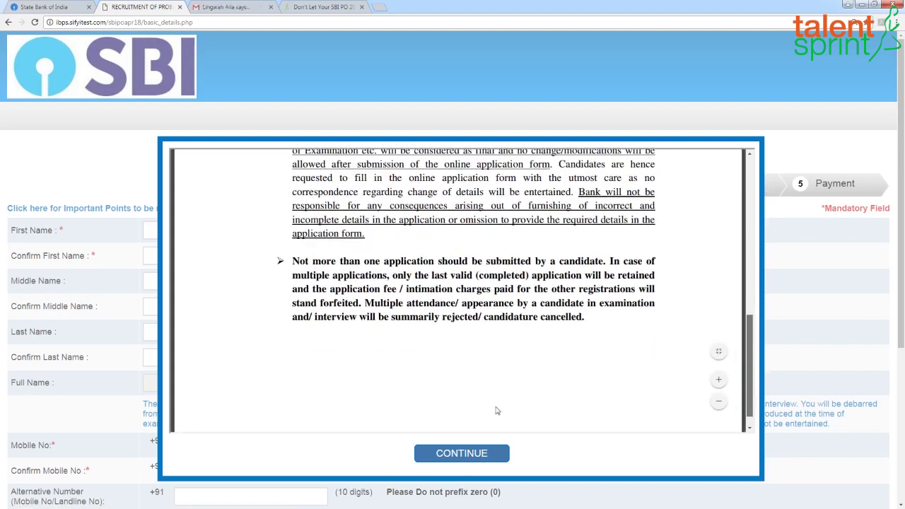
{"action": "left_click", "coordinate": [467, 455]}
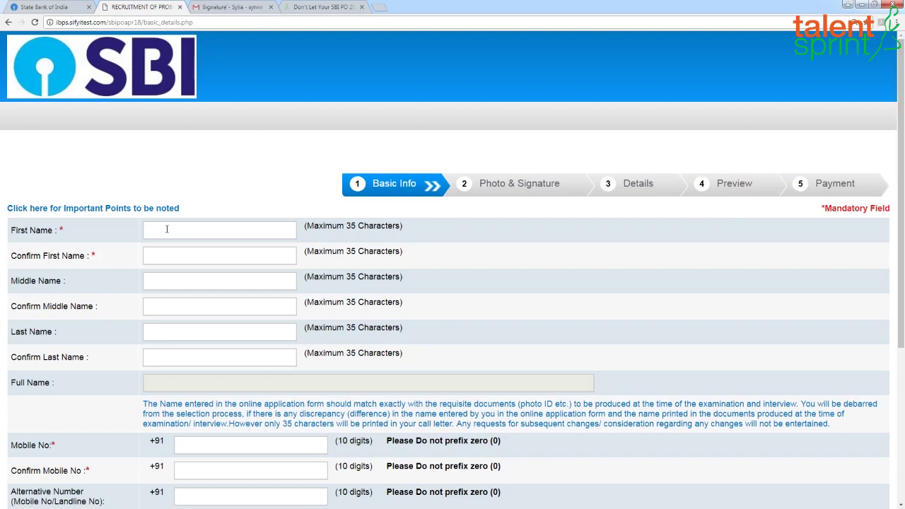
Step: Type and confirm the applicant's first, middle and last names in the Basic Info form
{"action": "key", "text": "Tab"}
{"action": "key", "text": "Tab"}
{"action": "key", "text": "Tab"}
{"action": "key", "text": "Tab"}
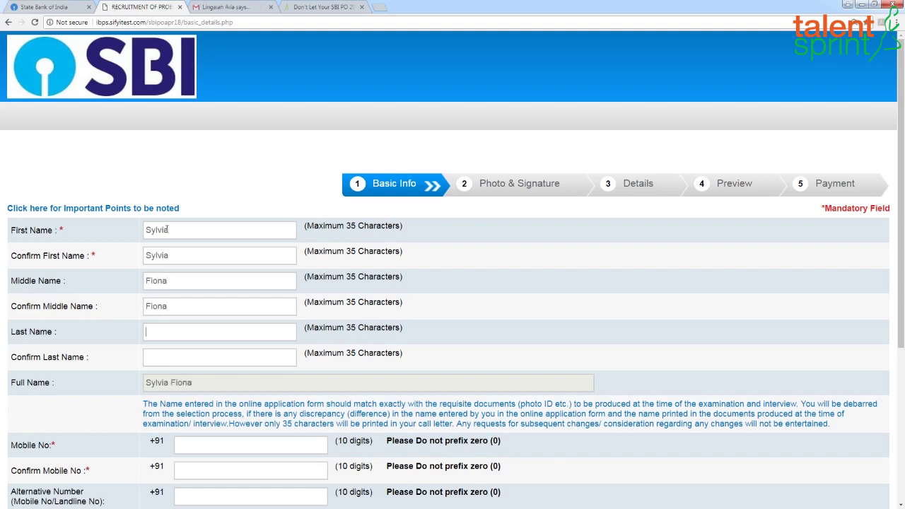
{"action": "key", "text": "Tab"}
Step: Enter the mobile number, its confirmation, and an alternative mobile number
{"action": "scroll", "coordinate": [243, 262], "scroll_direction": "down", "scroll_amount": 2}
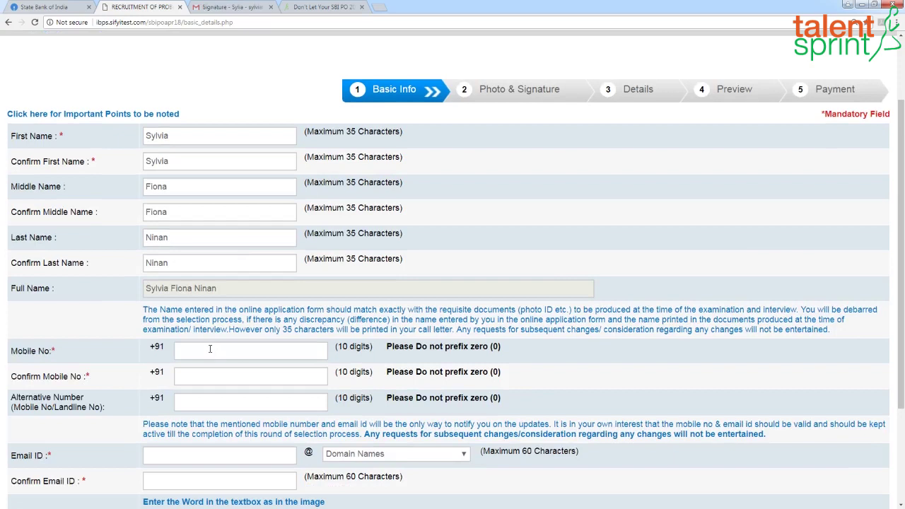
{"action": "left_click", "coordinate": [205, 375]}
{"action": "left_click", "coordinate": [217, 402]}
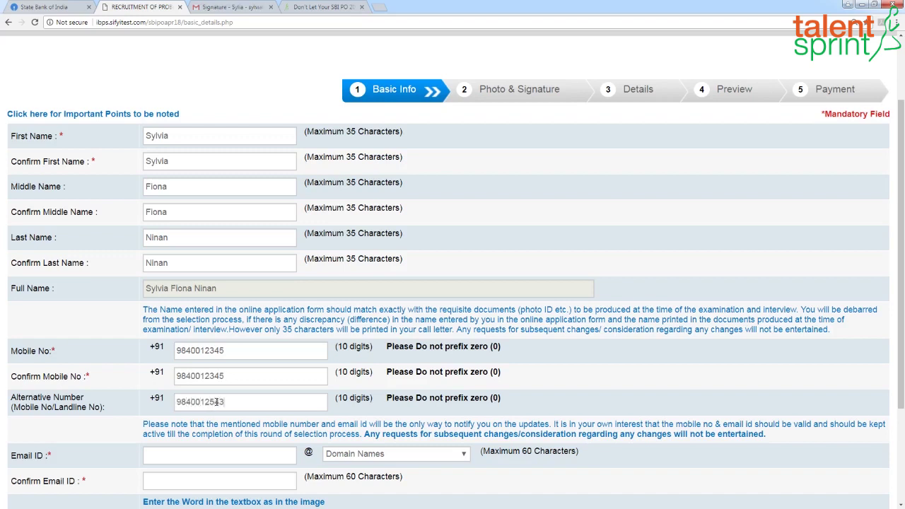
{"action": "scroll", "coordinate": [207, 414], "scroll_direction": "down", "scroll_amount": 1}
{"action": "left_click", "coordinate": [205, 409]}
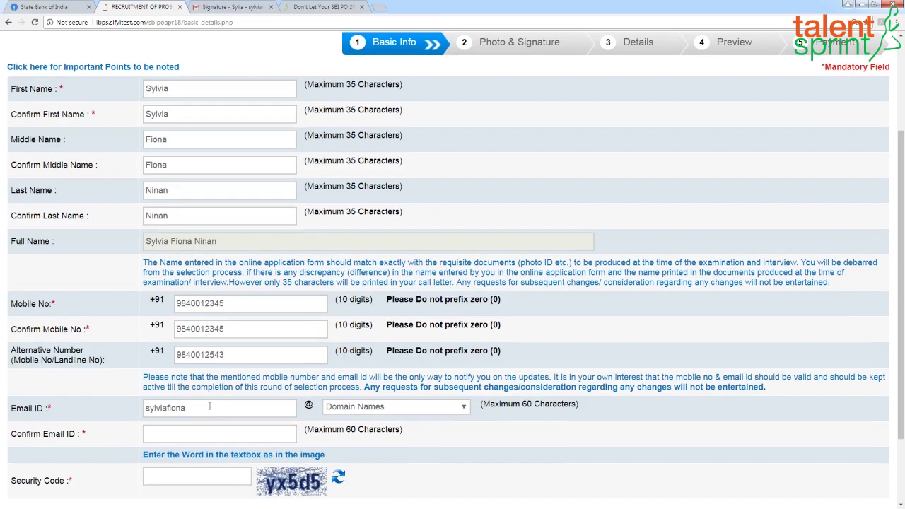
{"action": "left_click", "coordinate": [465, 408]}
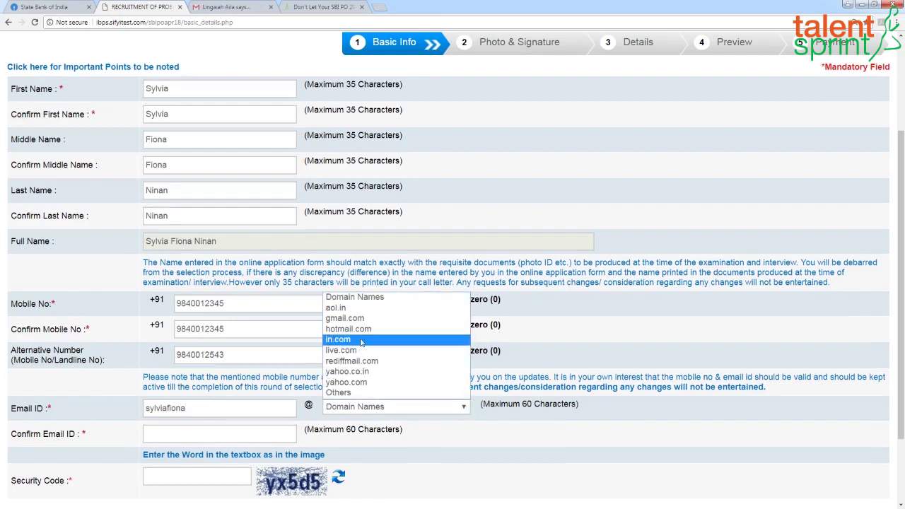
{"action": "left_click", "coordinate": [345, 318]}
{"action": "left_click", "coordinate": [198, 476]}
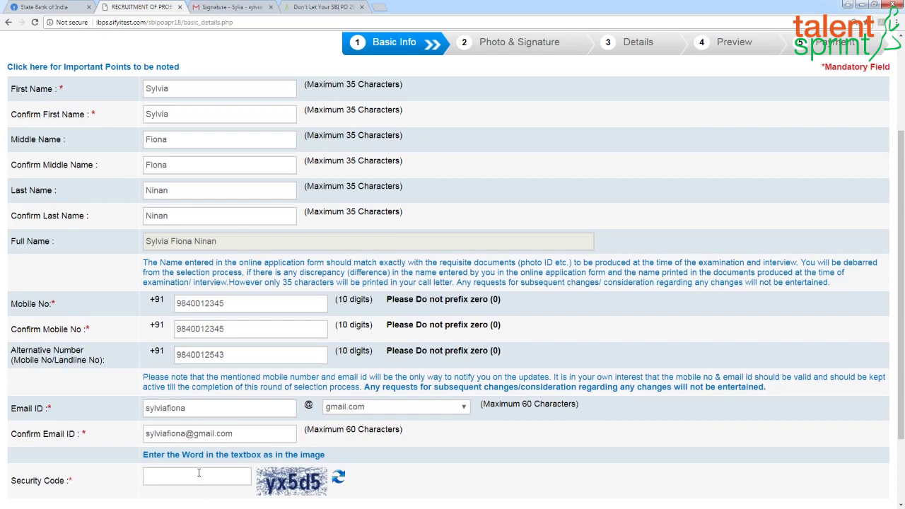
{"action": "type", "text": "yx5d5"}
{"action": "scroll", "coordinate": [616, 429], "scroll_direction": "down", "scroll_amount": 3}
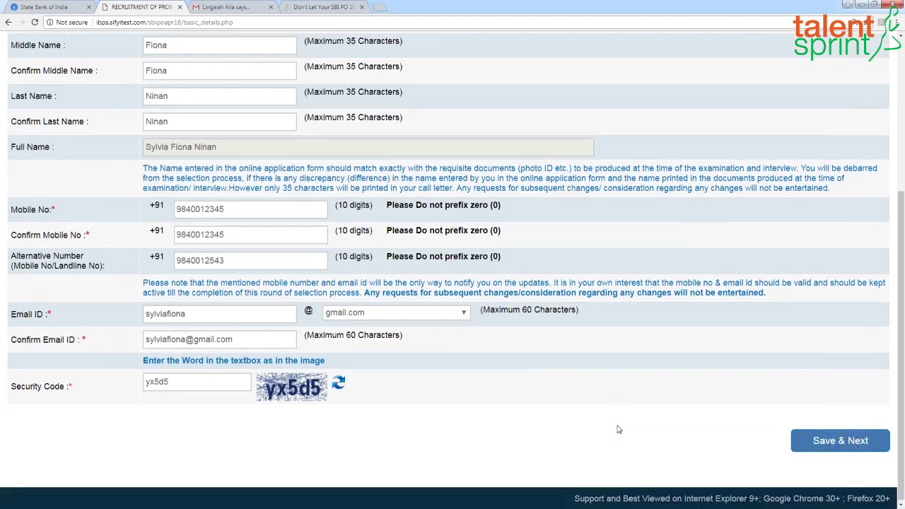
Step: Save the basic info and accept the confirmation alert
{"action": "left_click", "coordinate": [844, 442]}
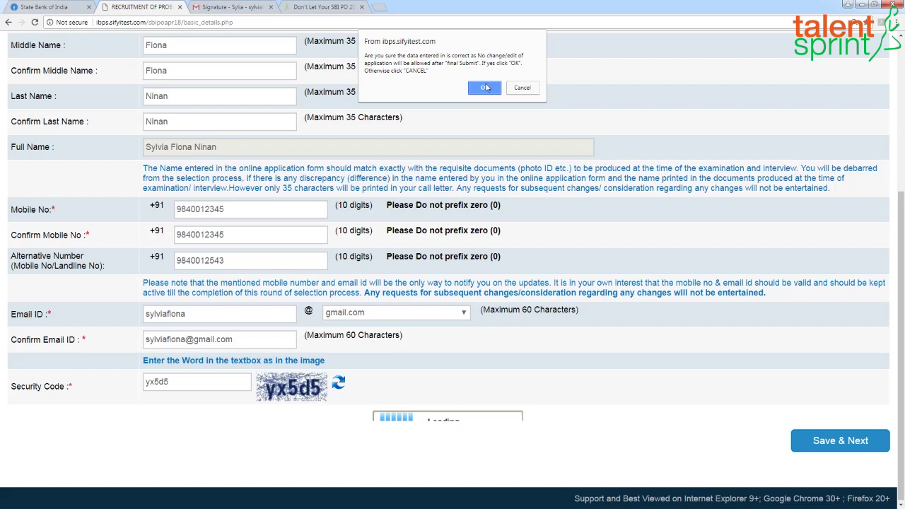
{"action": "left_click", "coordinate": [484, 87]}
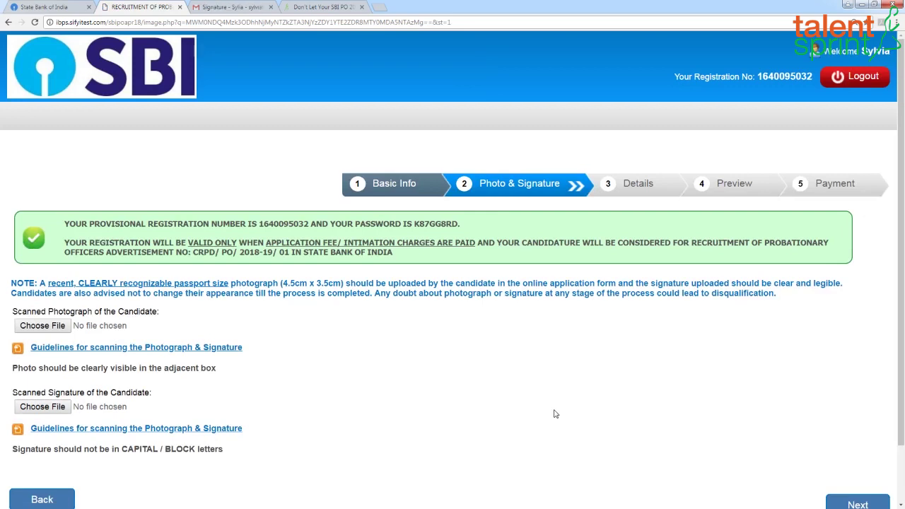
Step: Note the provisional registration details, upload photo and signature, and continue to Details
{"action": "left_click_drag", "start_coordinate": [462, 223], "coordinate": [147, 225]}
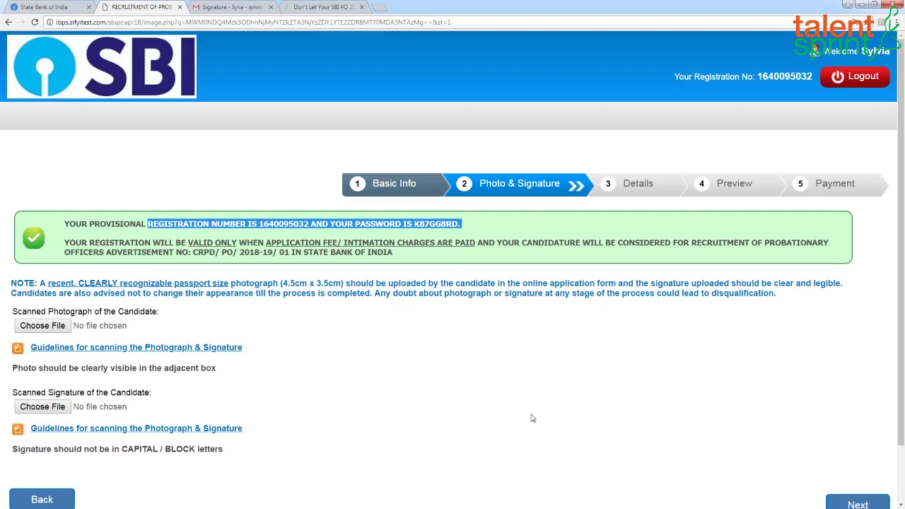
{"action": "scroll", "coordinate": [532, 418], "scroll_direction": "down", "scroll_amount": 1}
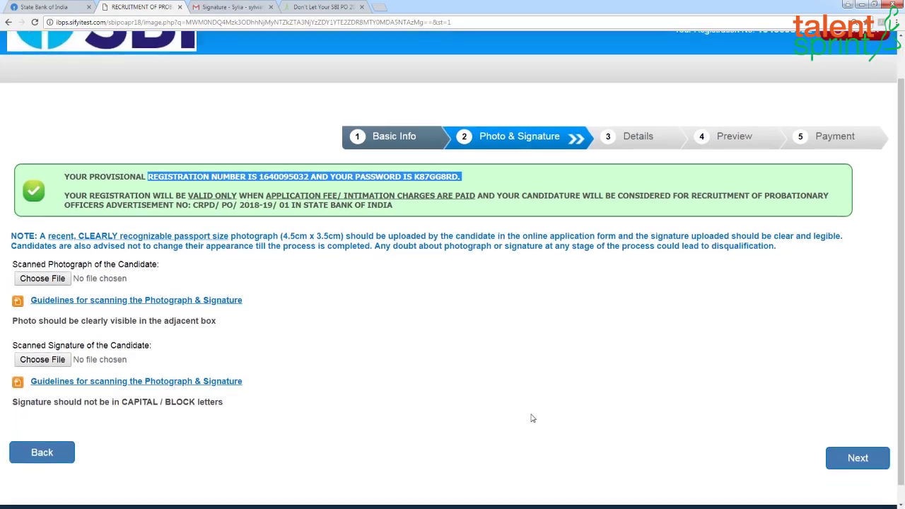
{"action": "left_click", "coordinate": [45, 281]}
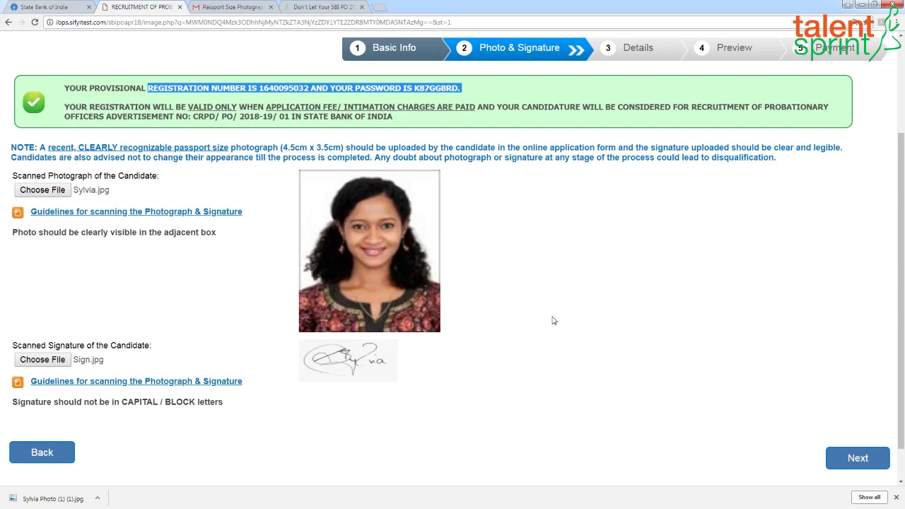
{"action": "left_click", "coordinate": [862, 461]}
{"action": "scroll", "coordinate": [664, 424], "scroll_direction": "down", "scroll_amount": 1}
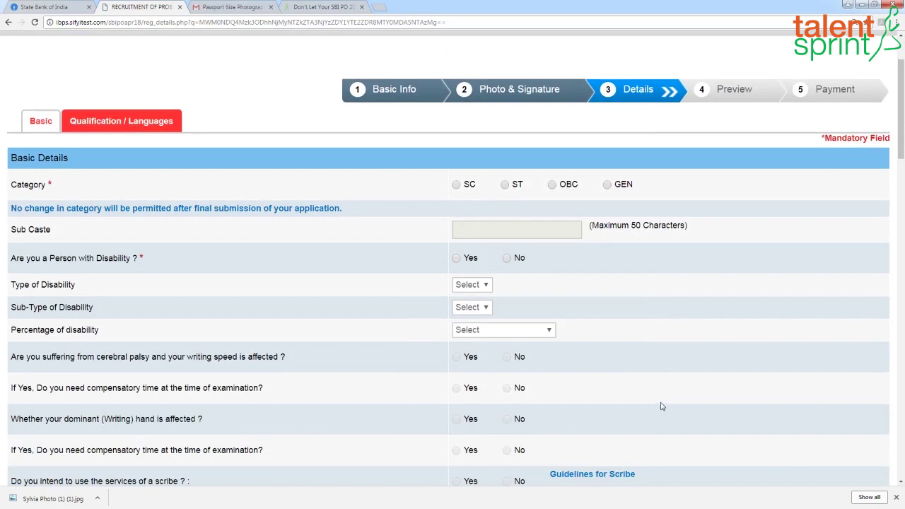
Step: Select GEN as the category and acknowledge the category warning alert
{"action": "left_click", "coordinate": [606, 185]}
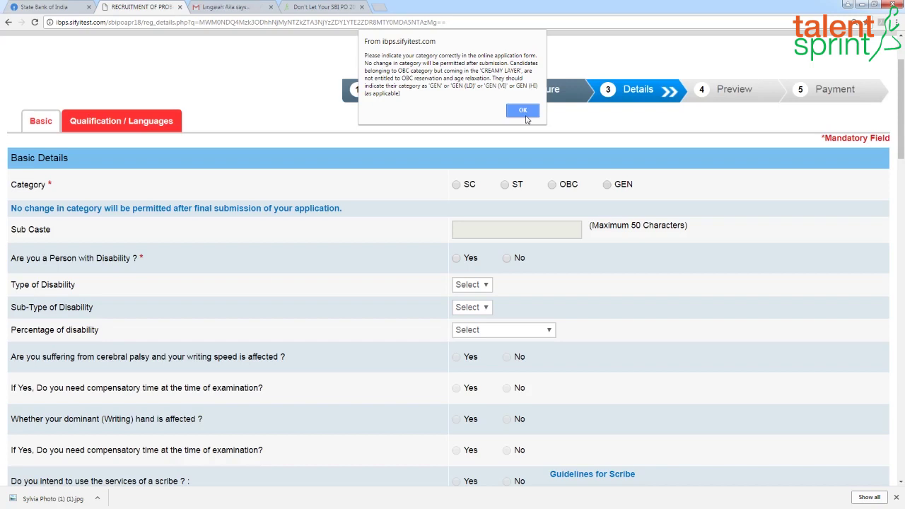
{"action": "left_click", "coordinate": [516, 113]}
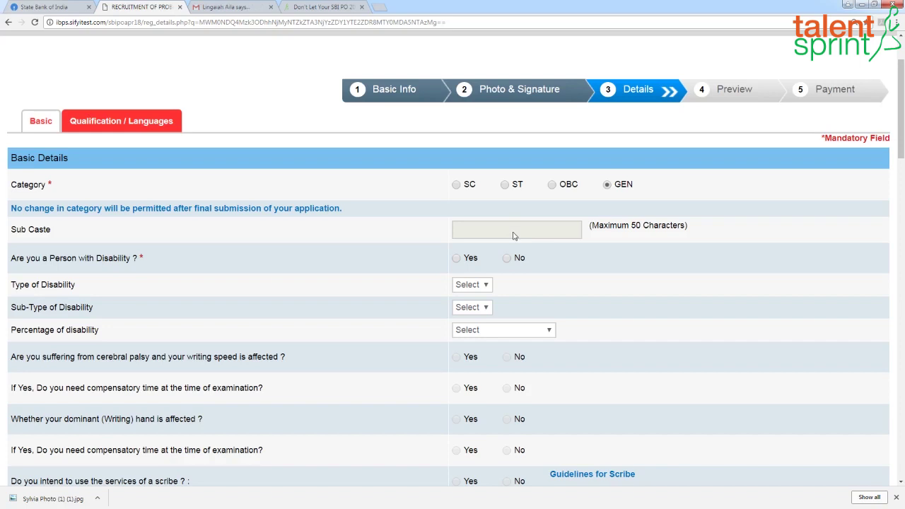
Step: Answer No to the disability and J&K domicile questions
{"action": "left_click", "coordinate": [507, 258]}
{"action": "left_click_drag", "start_coordinate": [900, 133], "coordinate": [900, 147]}
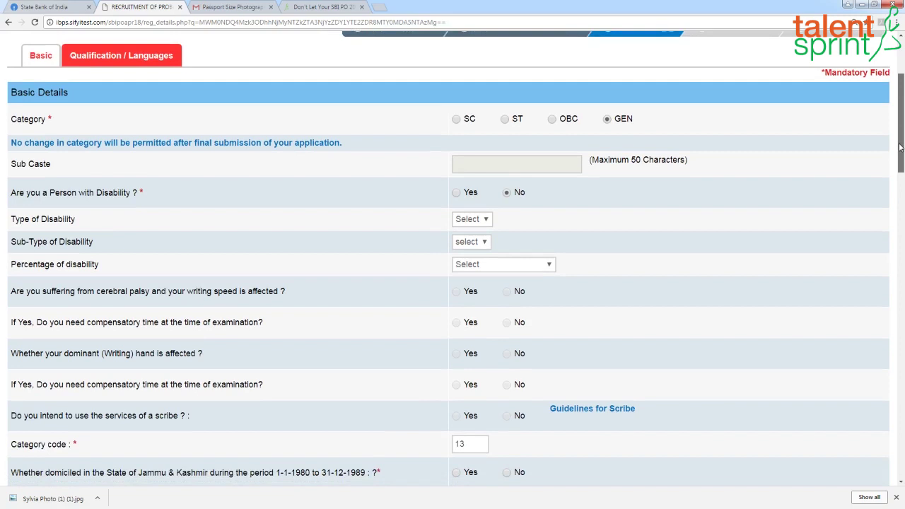
{"action": "left_click_drag", "start_coordinate": [900, 146], "coordinate": [901, 155]}
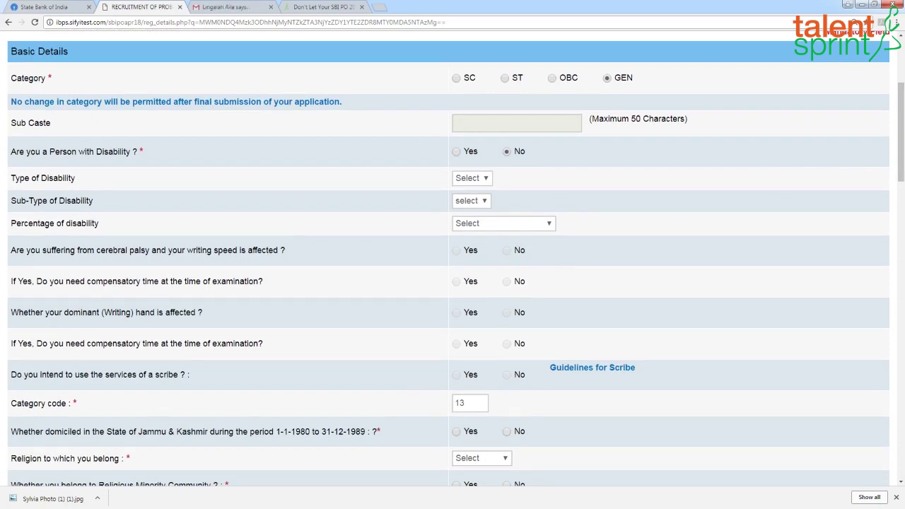
{"action": "left_click_drag", "start_coordinate": [899, 128], "coordinate": [898, 169]}
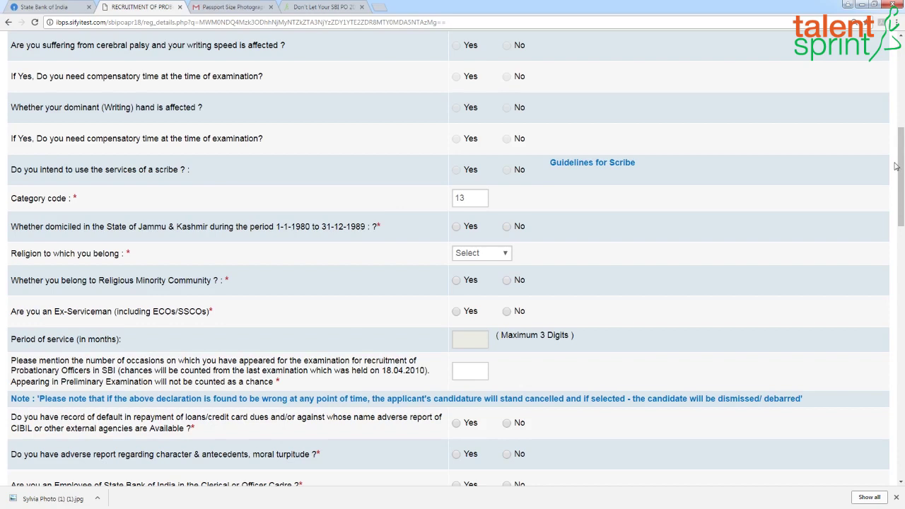
{"action": "left_click", "coordinate": [507, 227]}
Step: Choose Christian religion, answer No to ex-serviceman and loan default, and enter 3 previous chances
{"action": "left_click", "coordinate": [509, 256]}
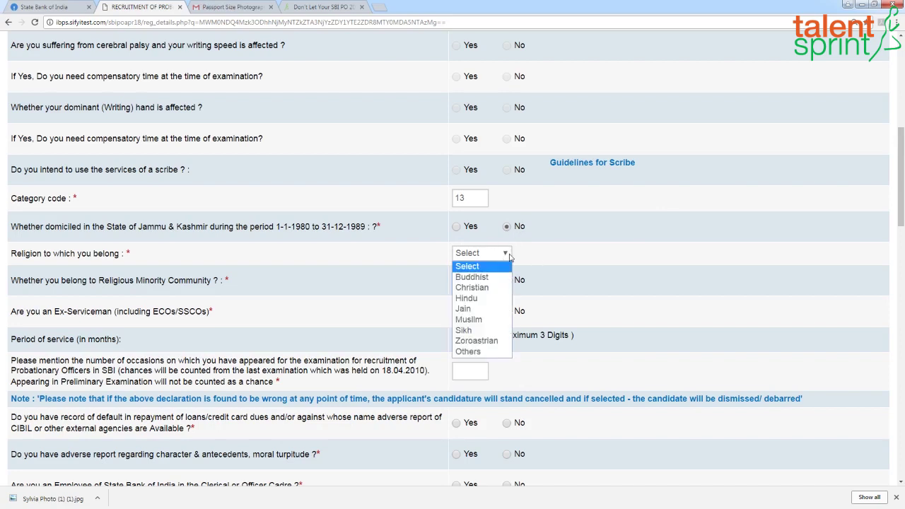
{"action": "left_click", "coordinate": [492, 288]}
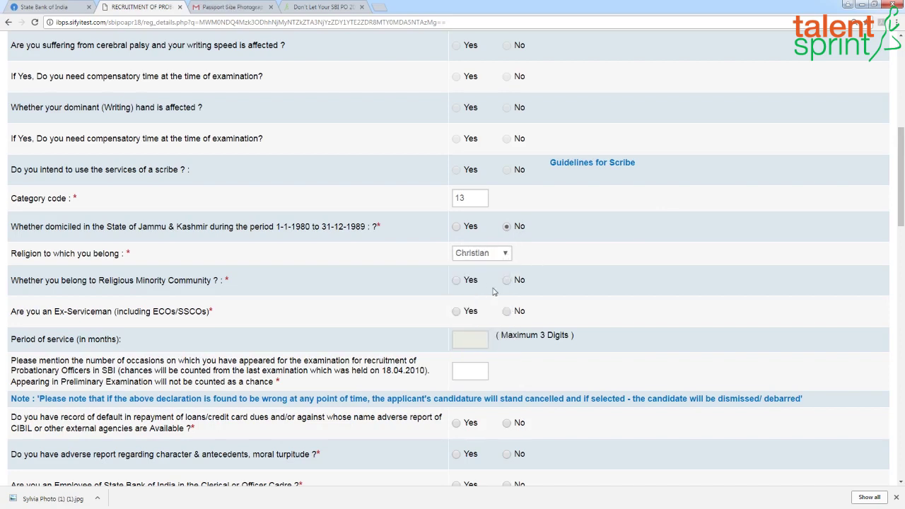
{"action": "left_click", "coordinate": [506, 312]}
{"action": "scroll", "coordinate": [901, 199], "scroll_direction": "down", "scroll_amount": 3}
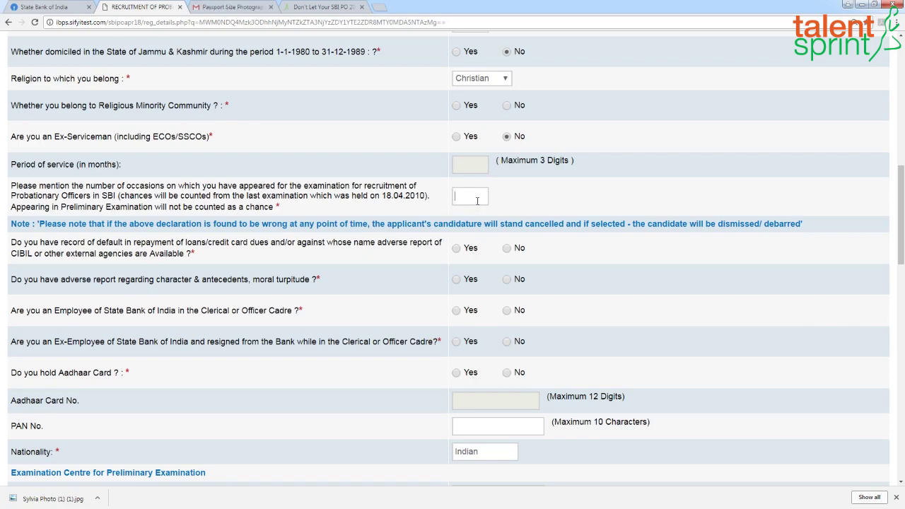
{"action": "type", "text": "3"}
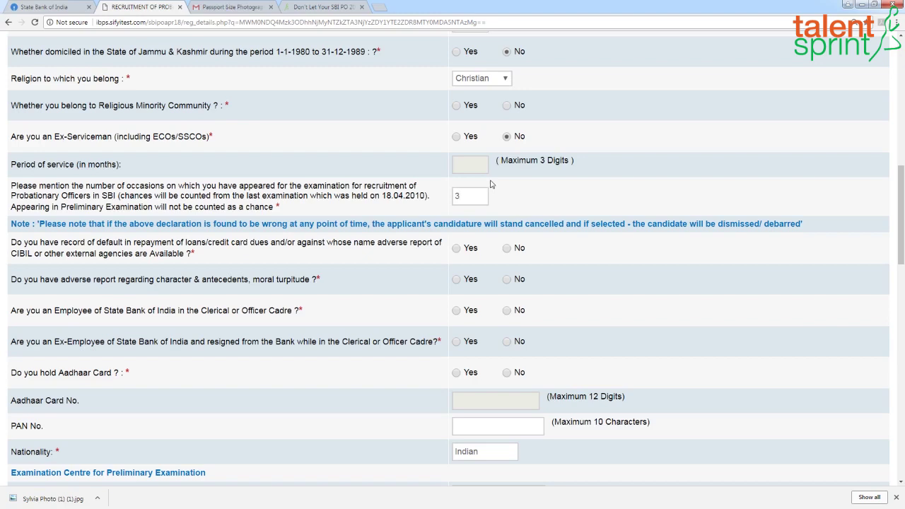
{"action": "left_click", "coordinate": [506, 248]}
Step: Answer No to SBI and ex-SBI employee, Yes to Aadhaar, and enter the Aadhaar and PAN numbers
{"action": "left_click", "coordinate": [508, 312]}
{"action": "left_click", "coordinate": [507, 342]}
{"action": "left_click_drag", "start_coordinate": [901, 198], "coordinate": [902, 232]}
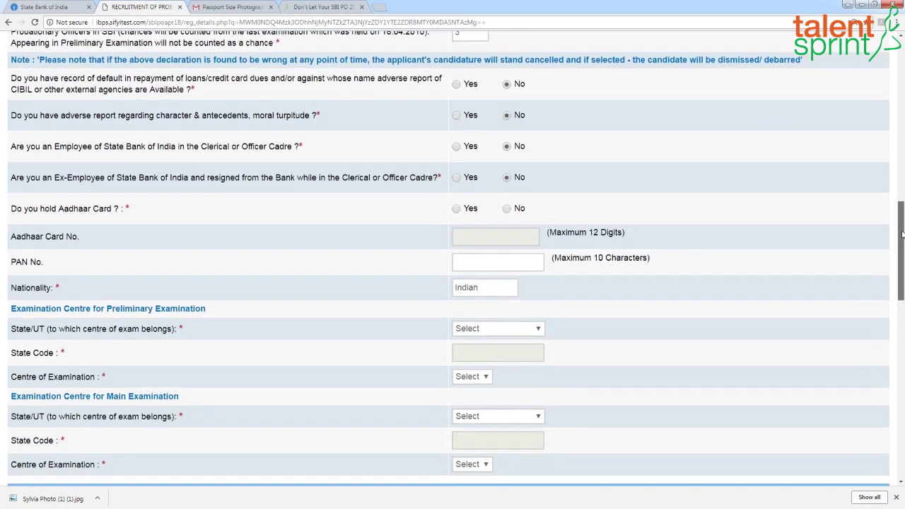
{"action": "left_click", "coordinate": [456, 208]}
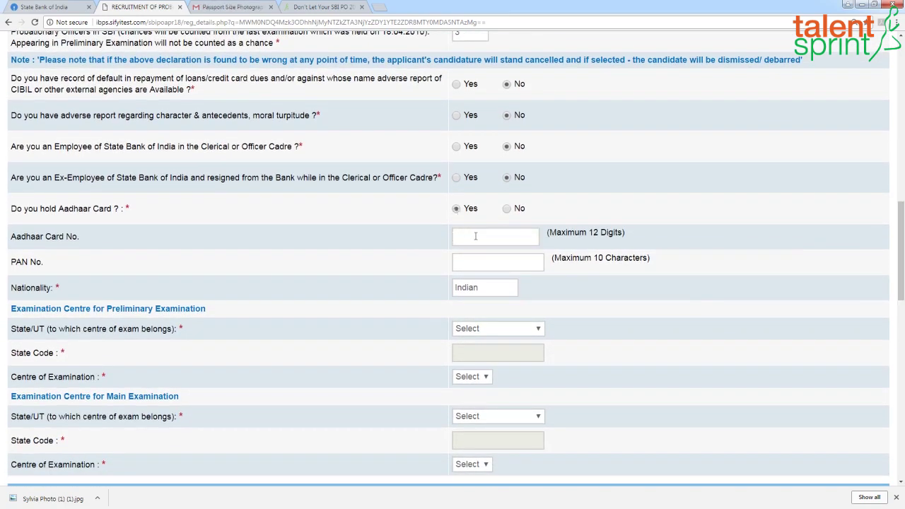
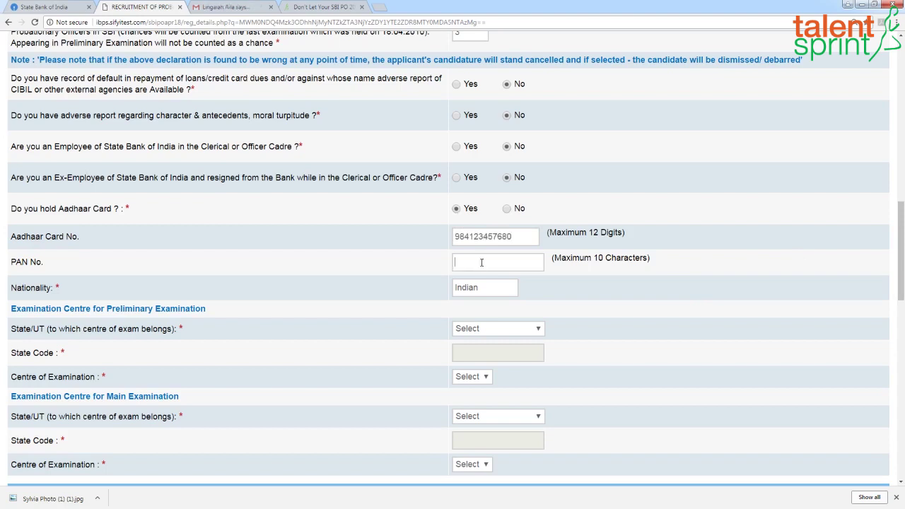
Step: Set the preliminary exam centre to Tamilnadu state, Chennai centre
{"action": "left_click", "coordinate": [540, 329]}
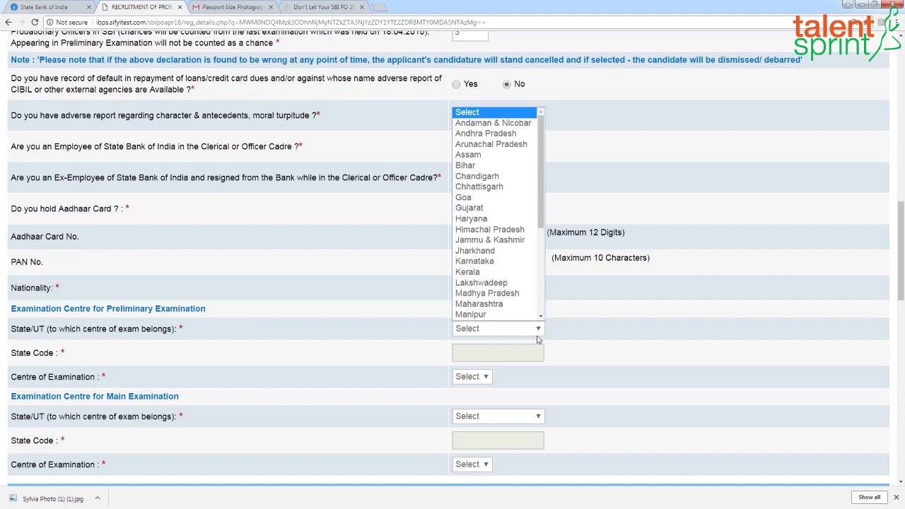
{"action": "key", "text": "t"}
{"action": "key", "text": "Return"}
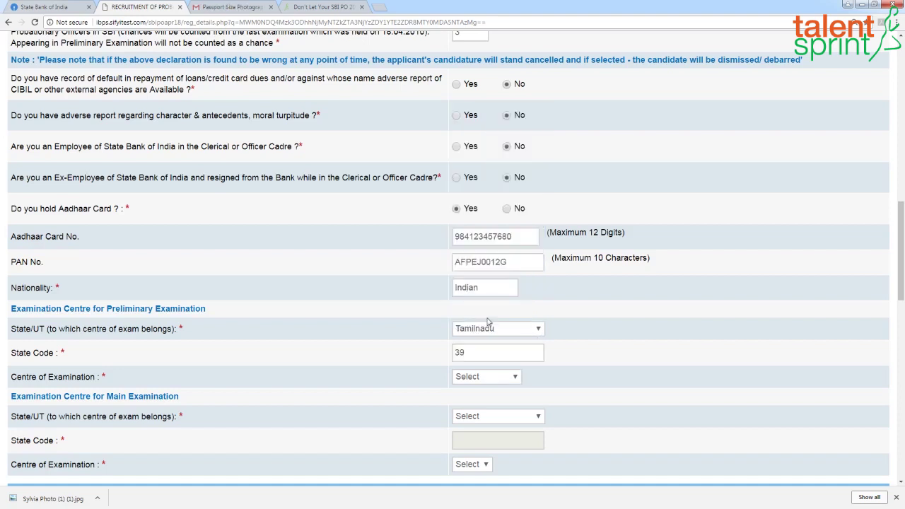
{"action": "left_click", "coordinate": [515, 378]}
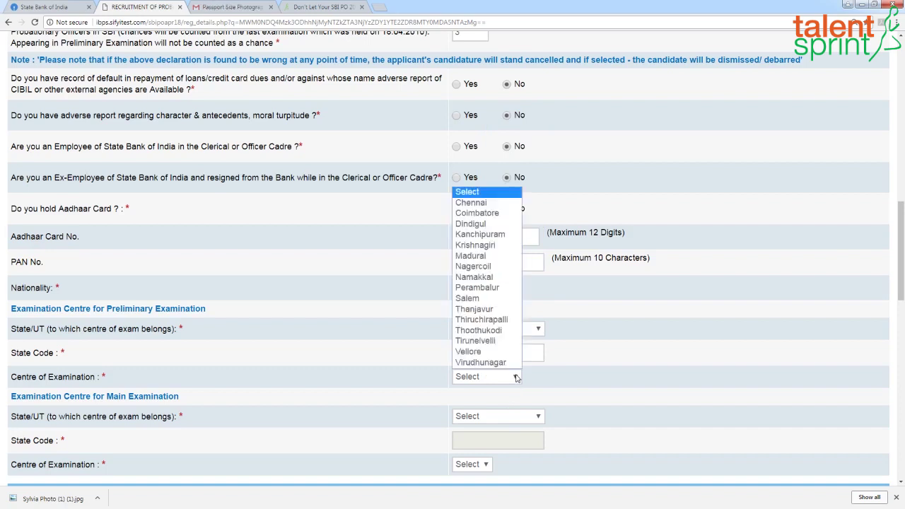
{"action": "key", "text": "c"}
{"action": "left_click", "coordinate": [495, 203]}
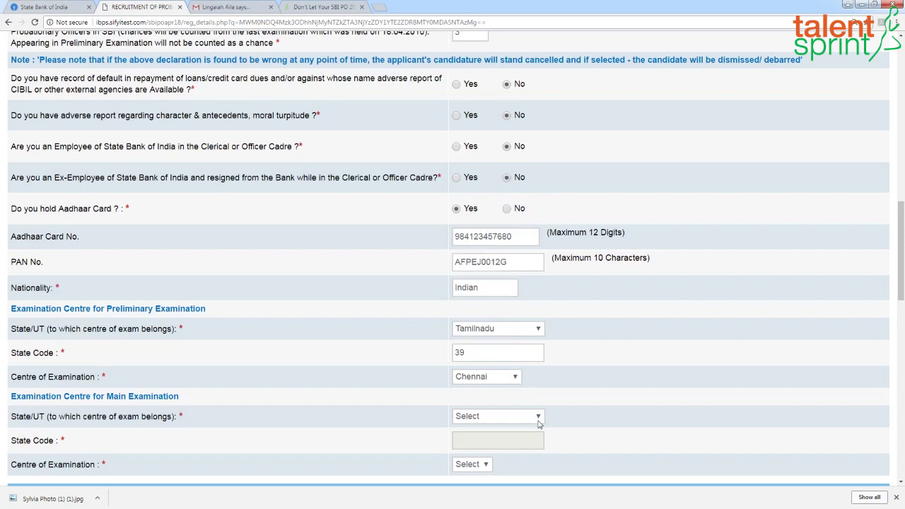
Step: Set the main exam centre to Tamilnadu state, Chennai centre
{"action": "scroll", "coordinate": [679, 400], "scroll_direction": "down", "scroll_amount": 3}
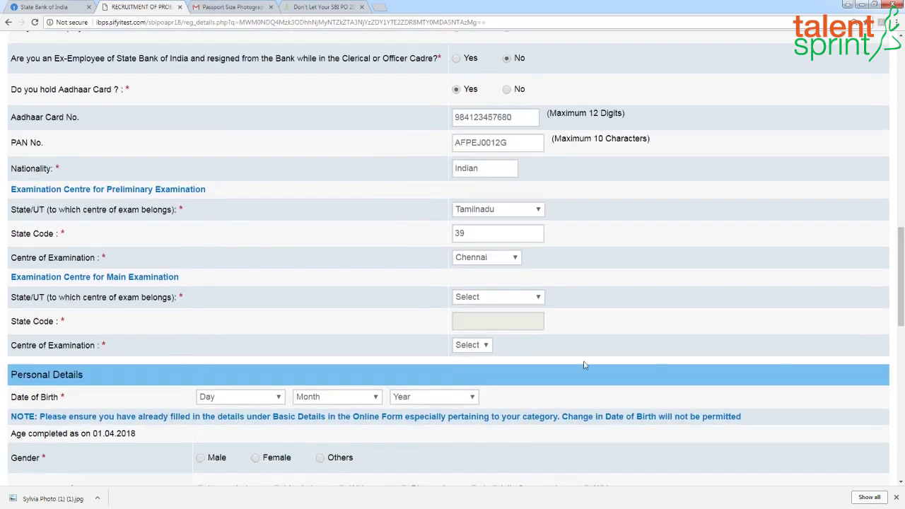
{"action": "left_click", "coordinate": [539, 297]}
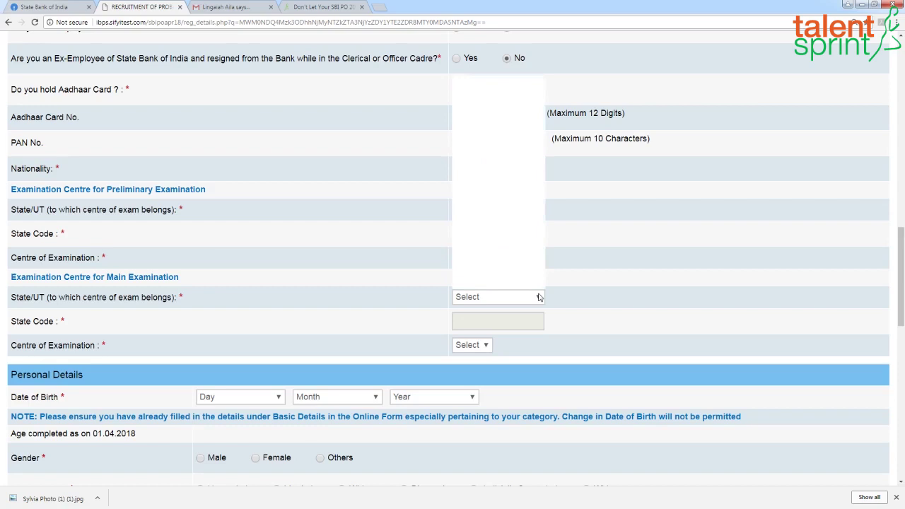
{"action": "scroll", "coordinate": [537, 290], "scroll_direction": "down", "scroll_amount": 3}
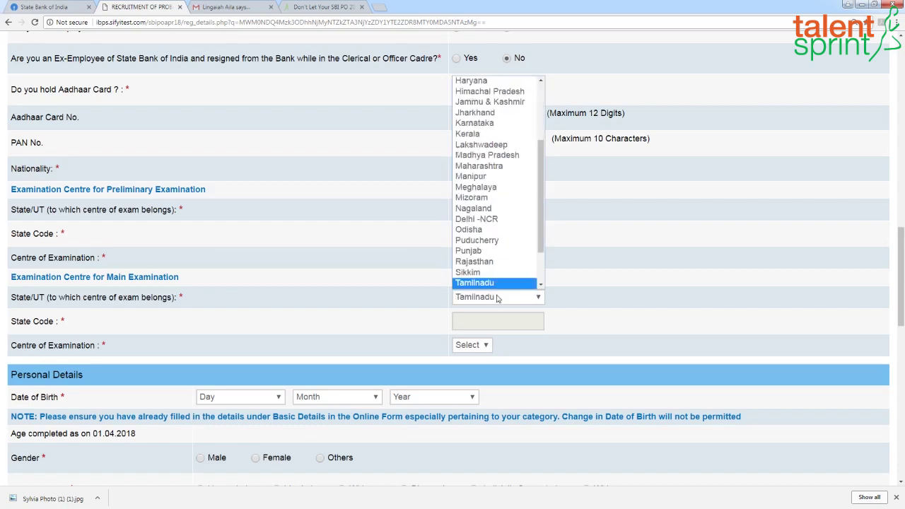
{"action": "left_click", "coordinate": [492, 280]}
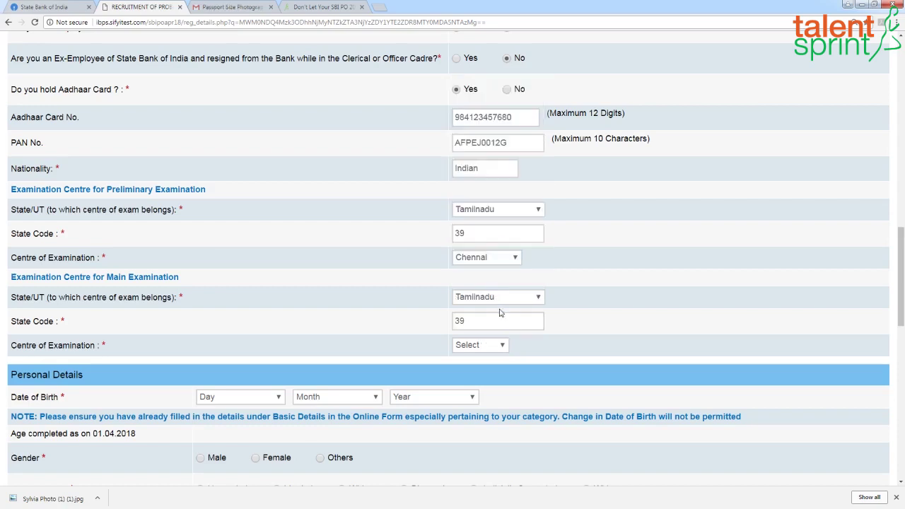
{"action": "left_click", "coordinate": [503, 346]}
{"action": "left_click", "coordinate": [468, 369]}
{"action": "left_click", "coordinate": [279, 400]}
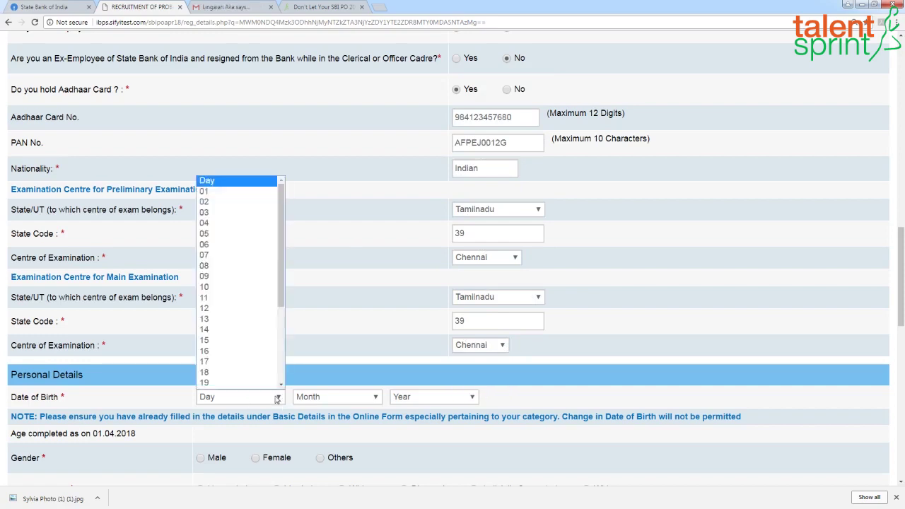
{"action": "left_click", "coordinate": [226, 287]}
{"action": "left_click", "coordinate": [374, 396]}
{"action": "left_click", "coordinate": [326, 351]}
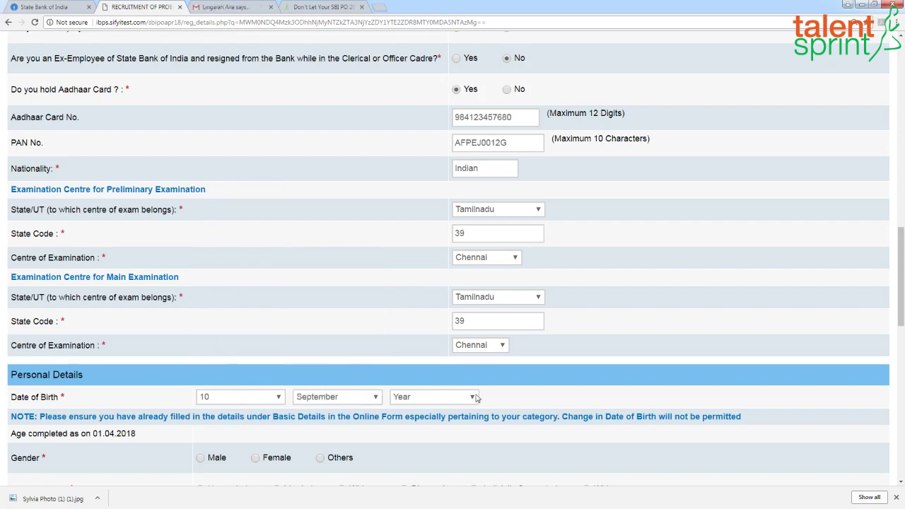
{"action": "left_click", "coordinate": [453, 397]}
{"action": "left_click", "coordinate": [405, 340]}
{"action": "left_click", "coordinate": [255, 457]}
Step: Enter the father's and mother's names
{"action": "scroll", "coordinate": [894, 304], "scroll_direction": "down", "scroll_amount": 4}
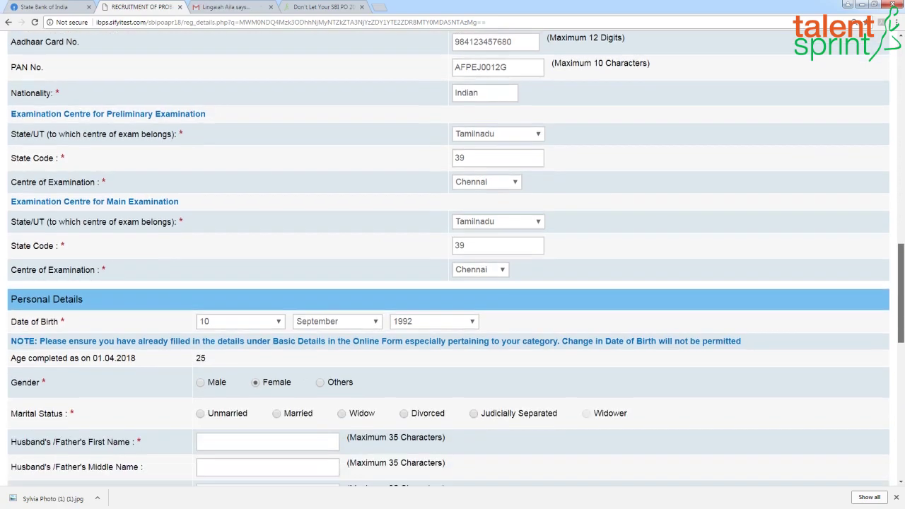
{"action": "left_click", "coordinate": [213, 229]}
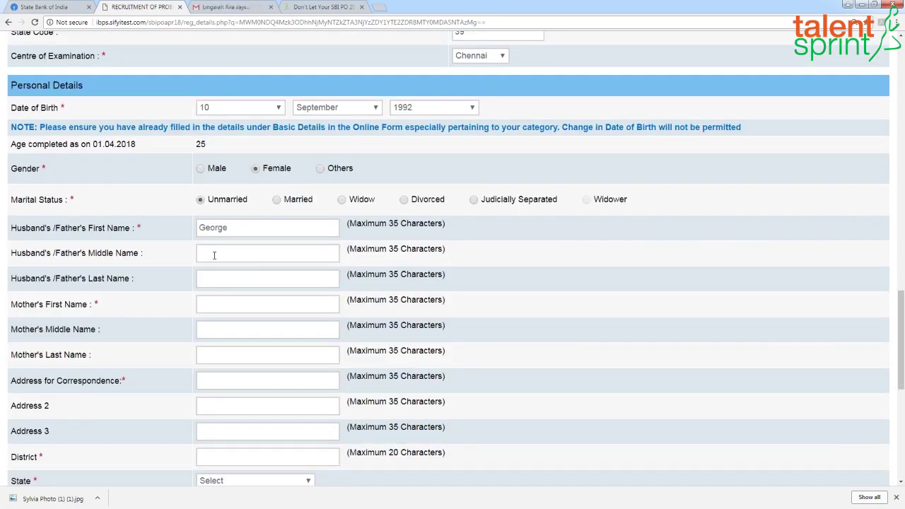
{"action": "left_click", "coordinate": [218, 305]}
{"action": "type", "text": "Sus"}
{"action": "left_click", "coordinate": [218, 354]}
{"action": "type", "text": "Ninan"}
Step: Fill in the three correspondence address lines
{"action": "scroll", "coordinate": [242, 255], "scroll_direction": "down", "scroll_amount": 2}
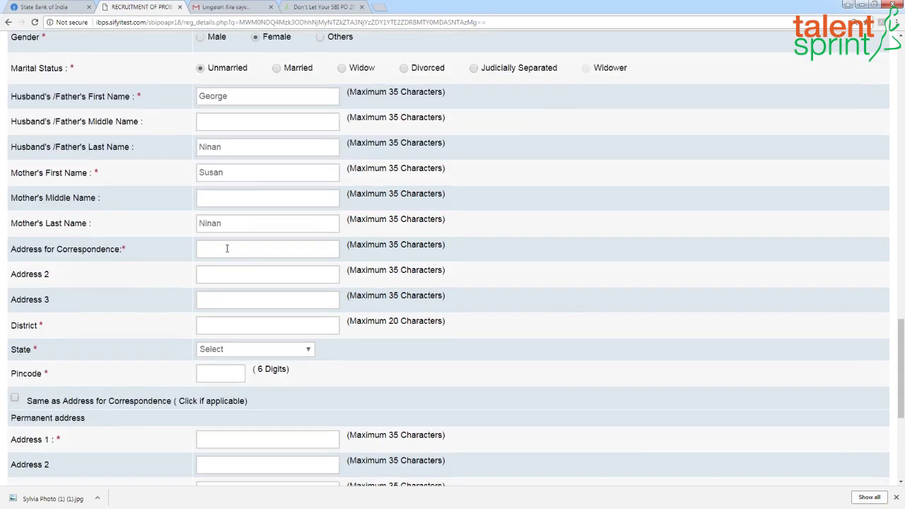
{"action": "left_click", "coordinate": [236, 249]}
{"action": "left_click", "coordinate": [236, 273]}
{"action": "left_click", "coordinate": [226, 304]}
{"action": "type", "text": "tn"}
{"action": "key", "text": "BackSpace"}
{"action": "key", "text": "BackSpace"}
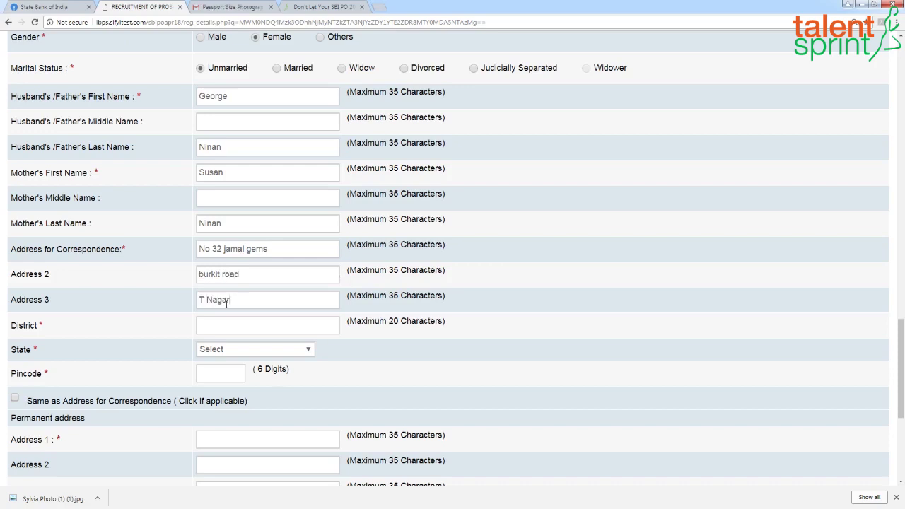
{"action": "type", "text": "ta"}
Step: Enter Tamilnadu as the district and pick the address state from the list
{"action": "key", "text": "BackSpace"}
{"action": "key", "text": "BackSpace"}
{"action": "type", "text": "tAMI"}
{"action": "key", "text": "BackSpace"}
{"action": "key", "text": "BackSpace"}
{"action": "key", "text": "BackSpace"}
{"action": "type", "text": "AMILNADU"}
{"action": "key", "text": "BackSpace"}
{"action": "key", "text": "BackSpace"}
{"action": "key", "text": "BackSpace"}
{"action": "key", "text": "BackSpace"}
{"action": "key", "text": "BackSpace"}
{"action": "key", "text": "BackSpace"}
{"action": "key", "text": "BackSpace"}
{"action": "key", "text": "BackSpace"}
{"action": "key", "text": "BackSpace"}
{"action": "type", "text": "Tamilnadu"}
{"action": "left_click", "coordinate": [309, 349]}
{"action": "key", "text": "c"}
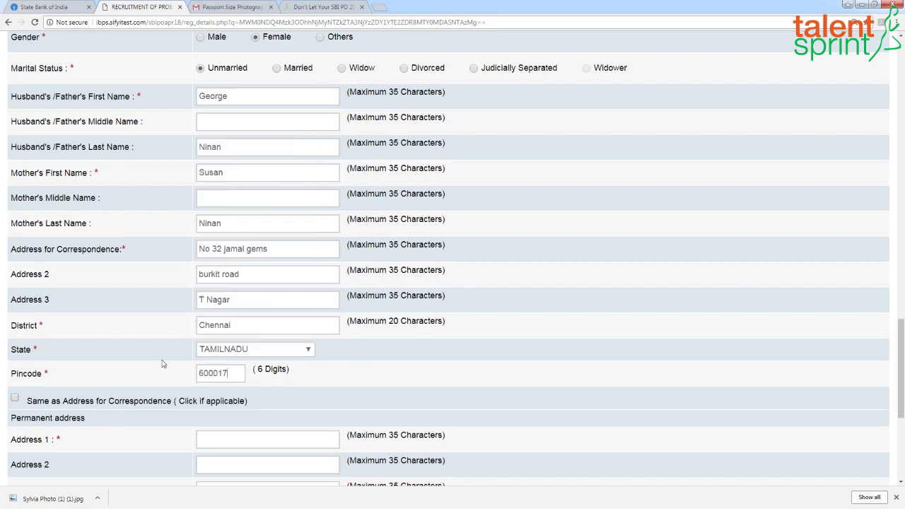
Step: Copy correspondence address to permanent, use Communication Address for GST invoicing, then validate
{"action": "left_click", "coordinate": [16, 400]}
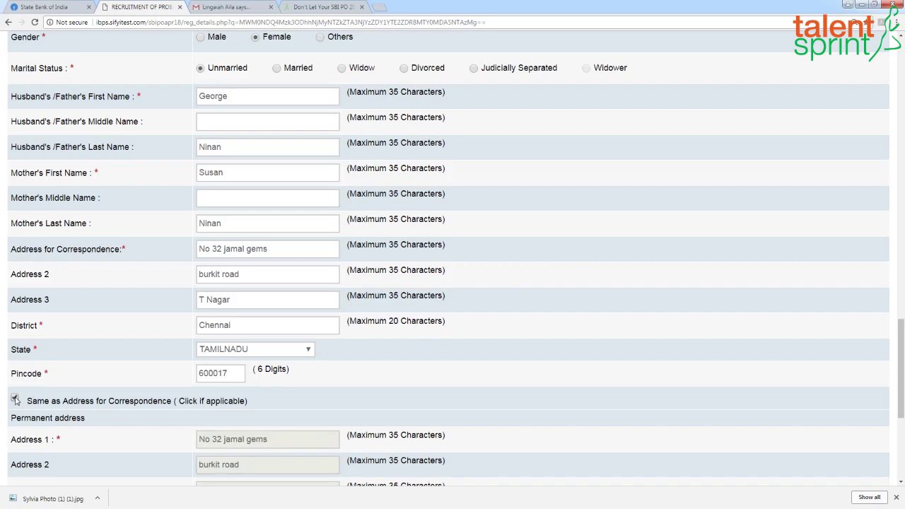
{"action": "scroll", "coordinate": [212, 395], "scroll_direction": "down", "scroll_amount": 3}
{"action": "left_click", "coordinate": [269, 364]}
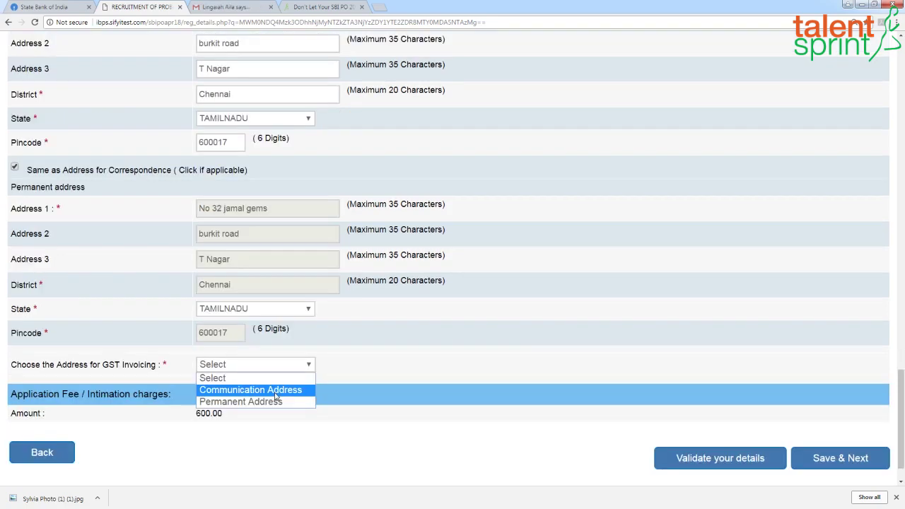
{"action": "left_click", "coordinate": [277, 391]}
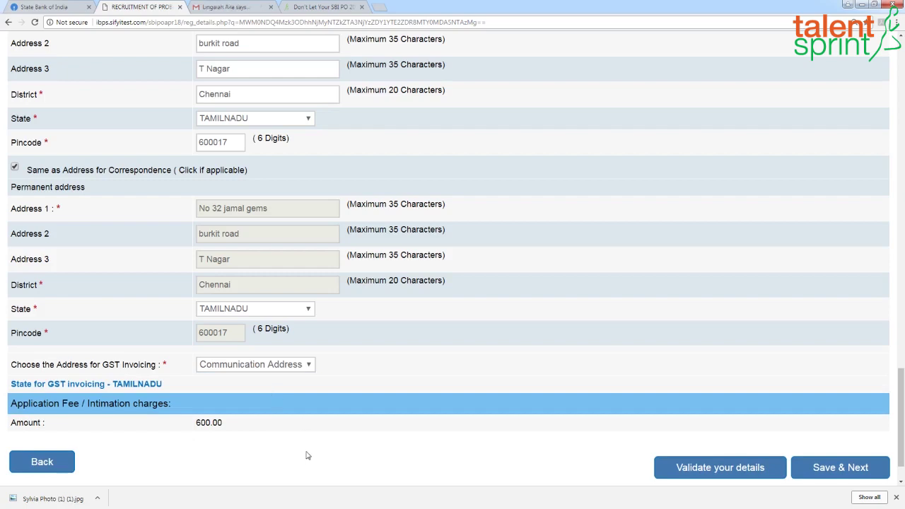
{"action": "left_click", "coordinate": [751, 469]}
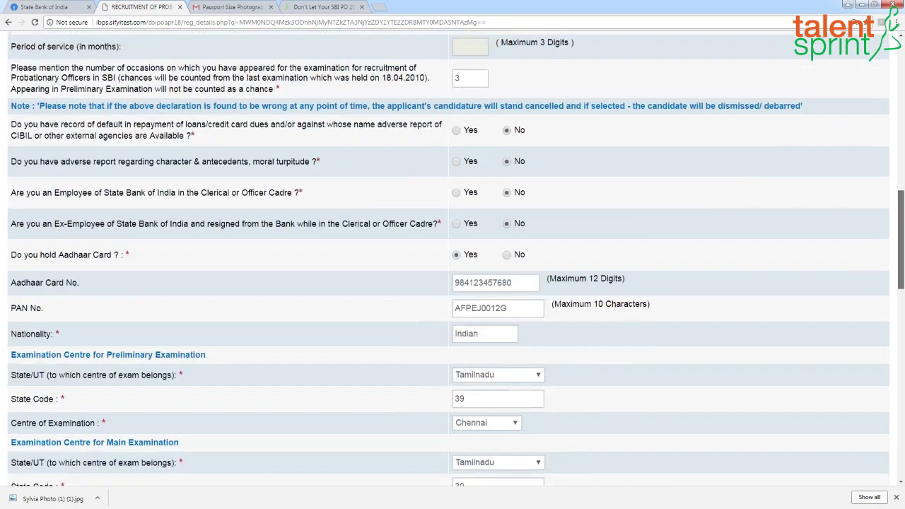
Step: Answer No to religious minority, validate the details successfully, and Save & Next
{"action": "scroll", "coordinate": [453, 259], "scroll_direction": "up", "scroll_amount": 1}
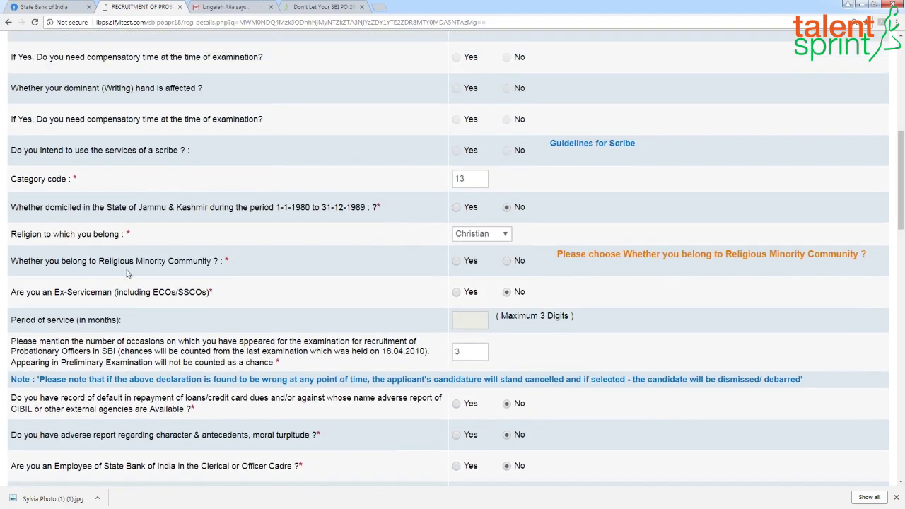
{"action": "left_click", "coordinate": [507, 261]}
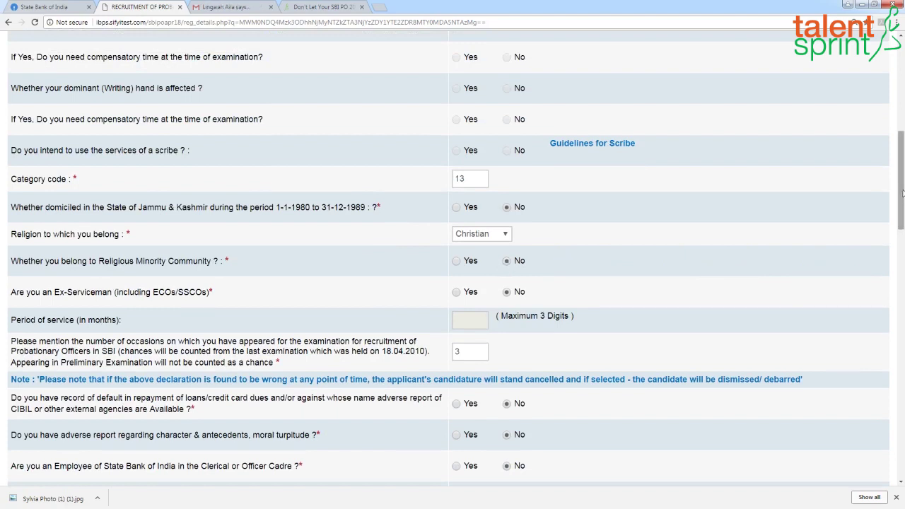
{"action": "scroll", "coordinate": [887, 195], "scroll_direction": "up", "scroll_amount": 3}
{"action": "scroll", "coordinate": [886, 196], "scroll_direction": "down", "scroll_amount": 4}
{"action": "scroll", "coordinate": [452, 254], "scroll_direction": "down", "scroll_amount": 10}
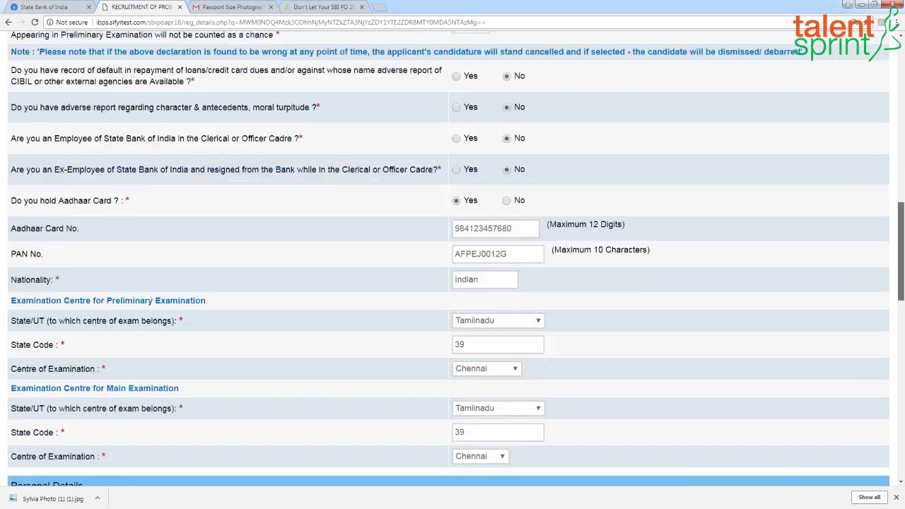
{"action": "scroll", "coordinate": [900, 436], "scroll_direction": "down", "scroll_amount": 5}
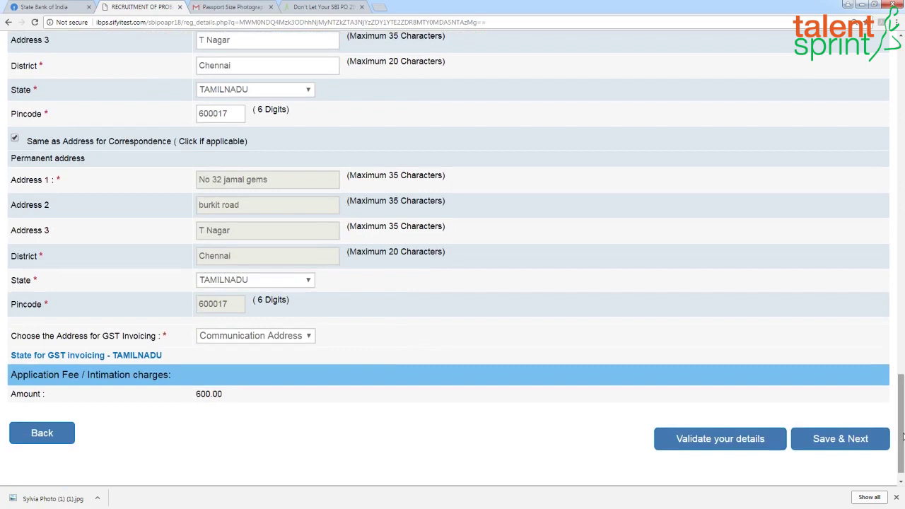
{"action": "left_click", "coordinate": [707, 439]}
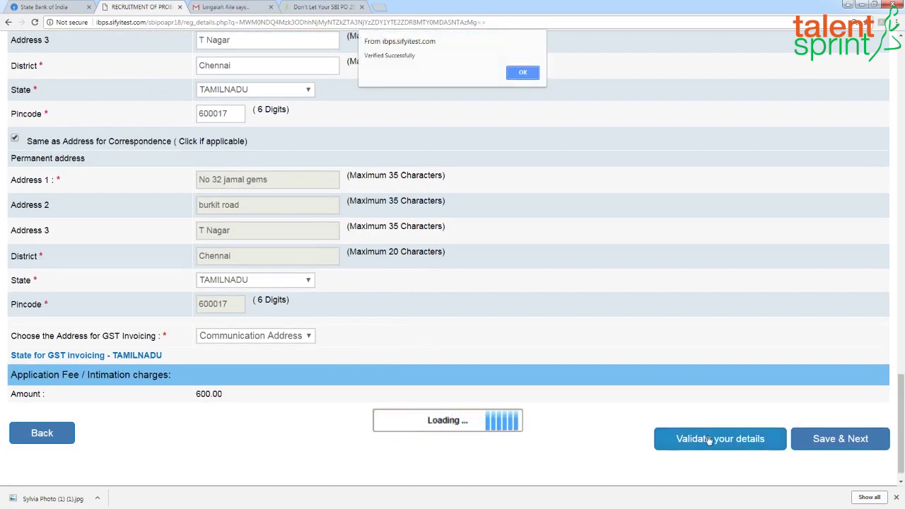
{"action": "left_click", "coordinate": [524, 73]}
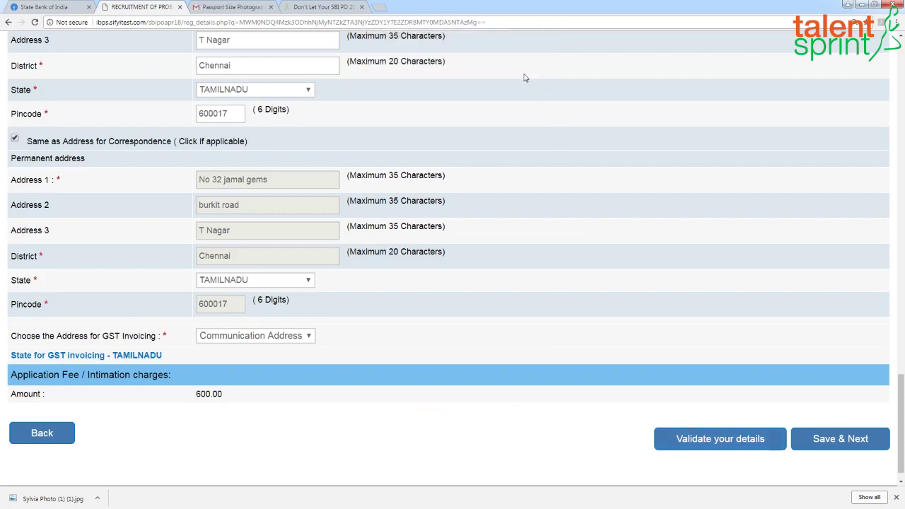
{"action": "left_click", "coordinate": [841, 447]}
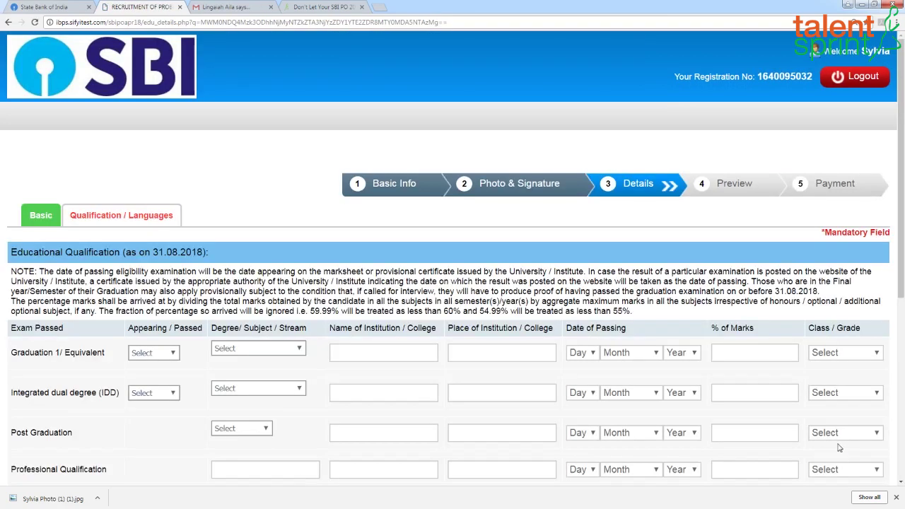
Step: Mark graduation as passed in Arts from Women Christian College, Chennai
{"action": "left_click_drag", "start_coordinate": [898, 175], "coordinate": [901, 238]}
{"action": "left_click", "coordinate": [154, 234]}
{"action": "left_click", "coordinate": [150, 253]}
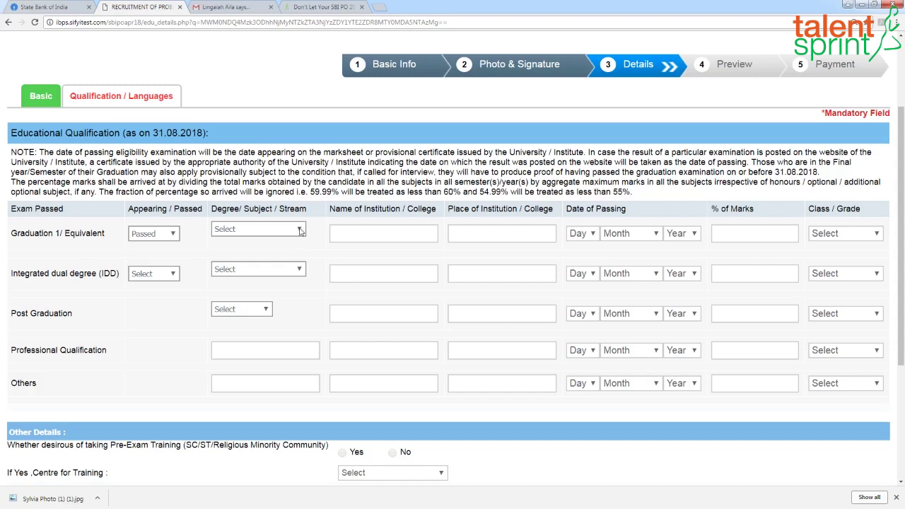
{"action": "left_click", "coordinate": [300, 231]}
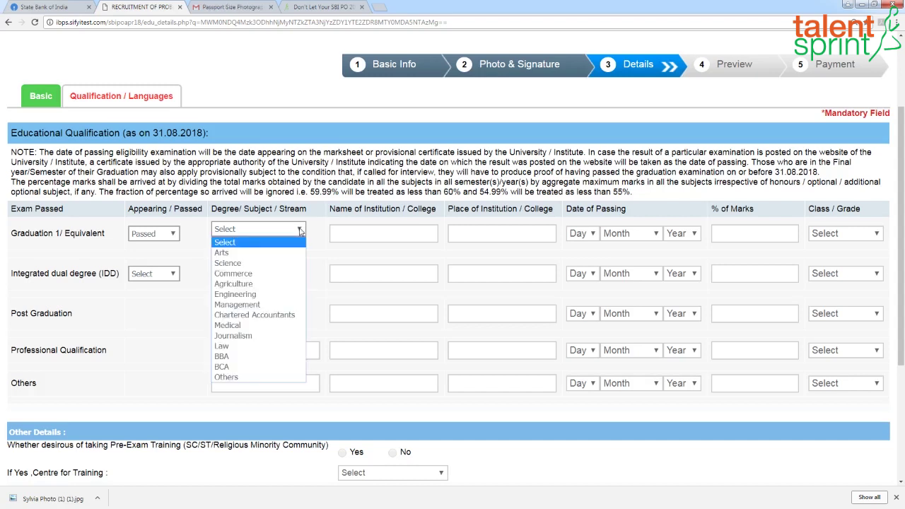
{"action": "key", "text": "e"}
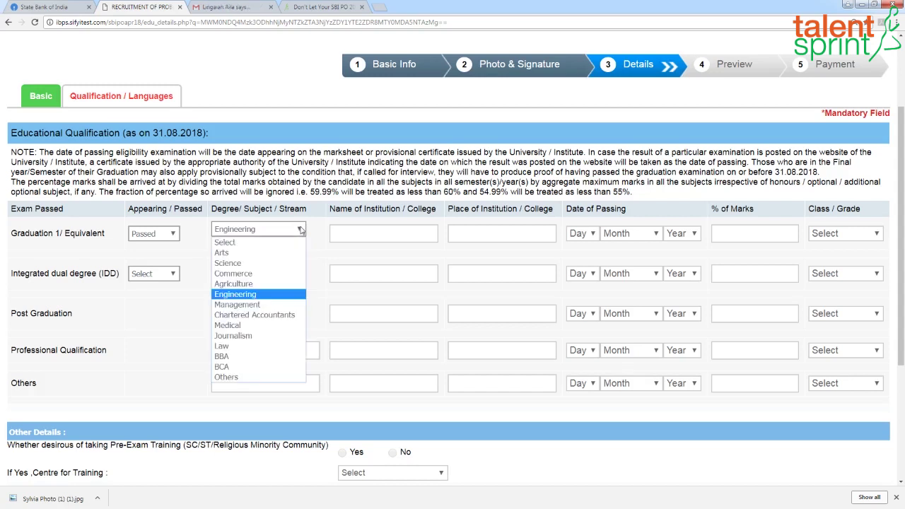
{"action": "left_click", "coordinate": [274, 253]}
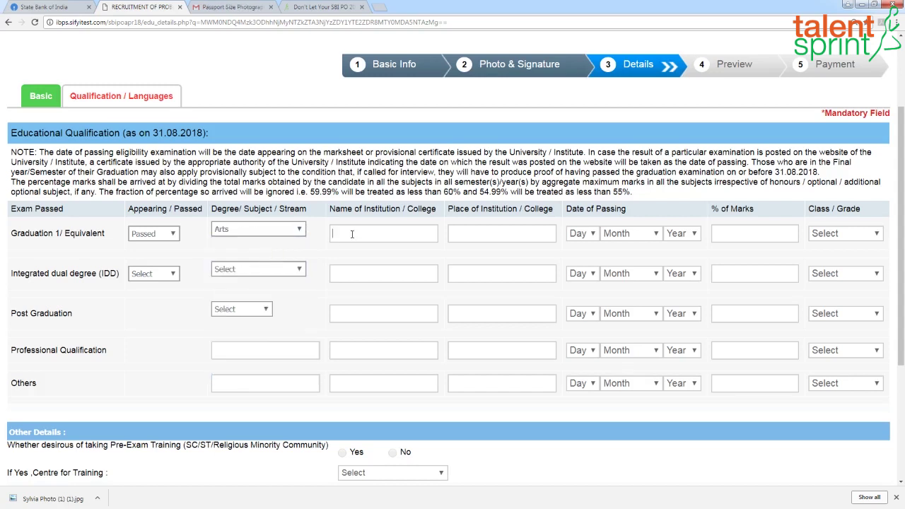
{"action": "type", "text": "W"}
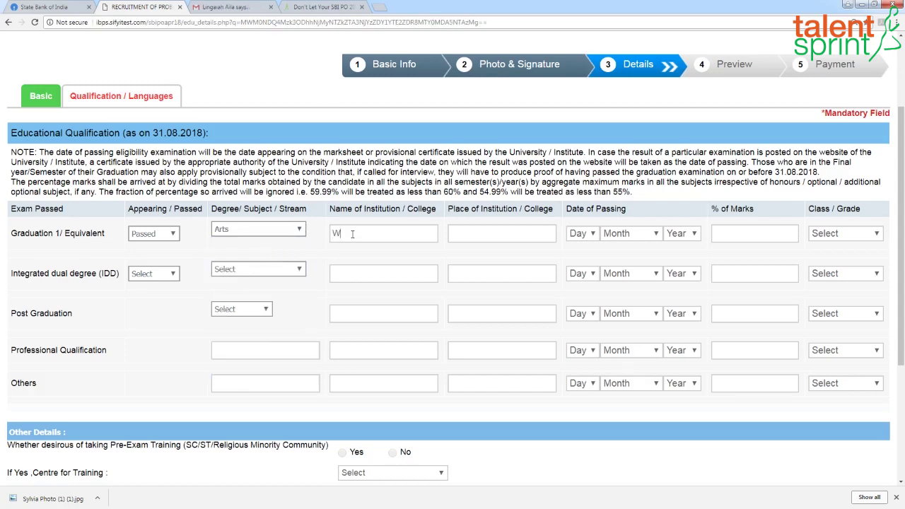
{"action": "type", "text": "omen Christian College"}
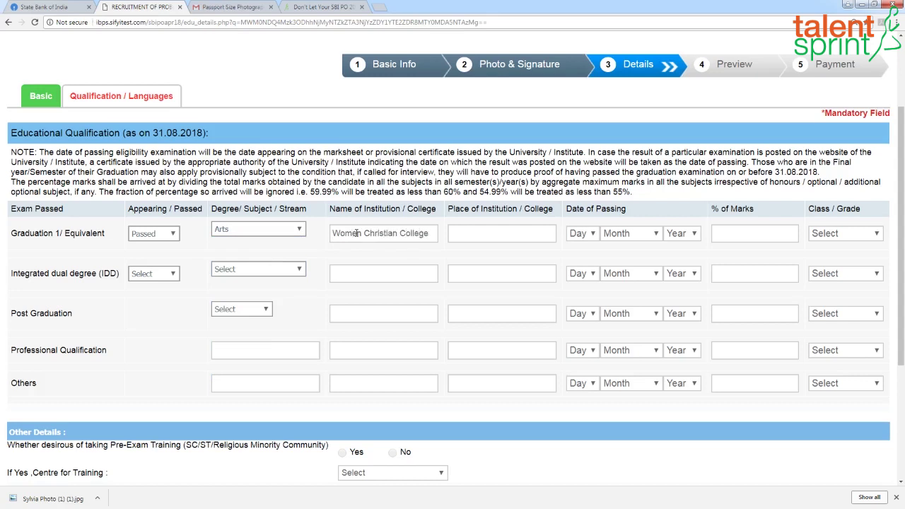
{"action": "left_click", "coordinate": [485, 235]}
{"action": "type", "text": "Chennai"}
Step: Set graduation passing date 10 May 2012, 76% marks and Second Class
{"action": "left_click", "coordinate": [593, 233]}
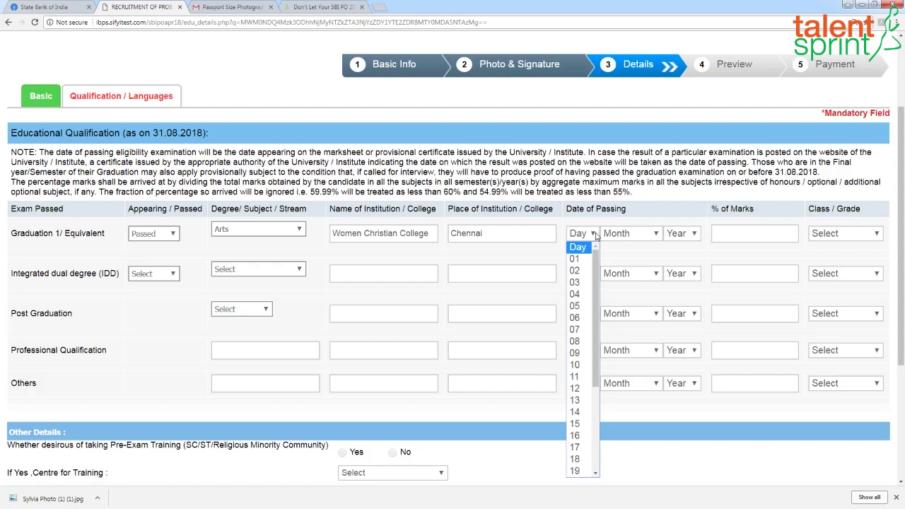
{"action": "left_click", "coordinate": [575, 366]}
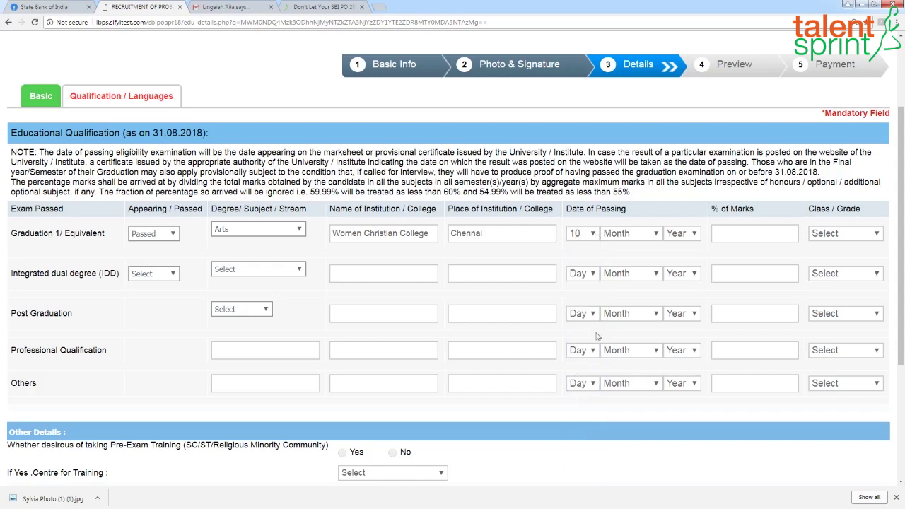
{"action": "left_click", "coordinate": [657, 235]}
{"action": "left_click", "coordinate": [612, 305]}
{"action": "left_click", "coordinate": [695, 235]}
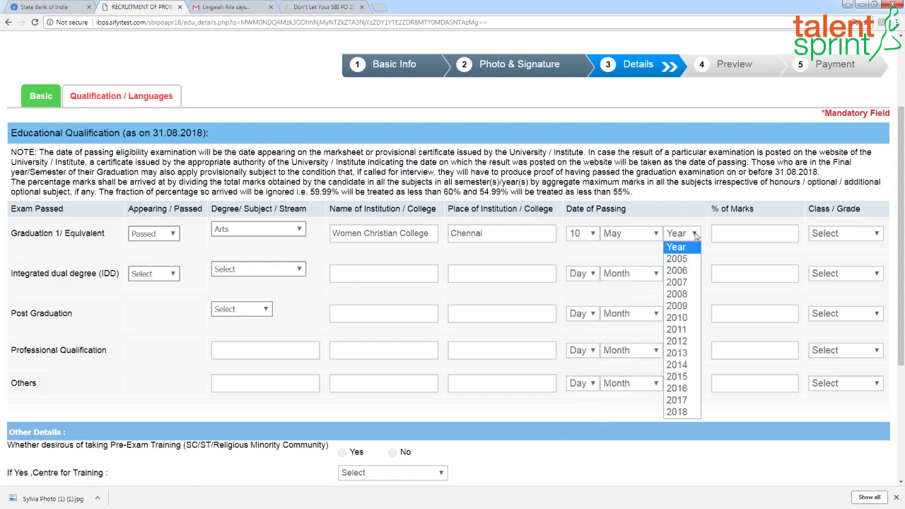
{"action": "left_click", "coordinate": [676, 341]}
{"action": "left_click", "coordinate": [769, 237]}
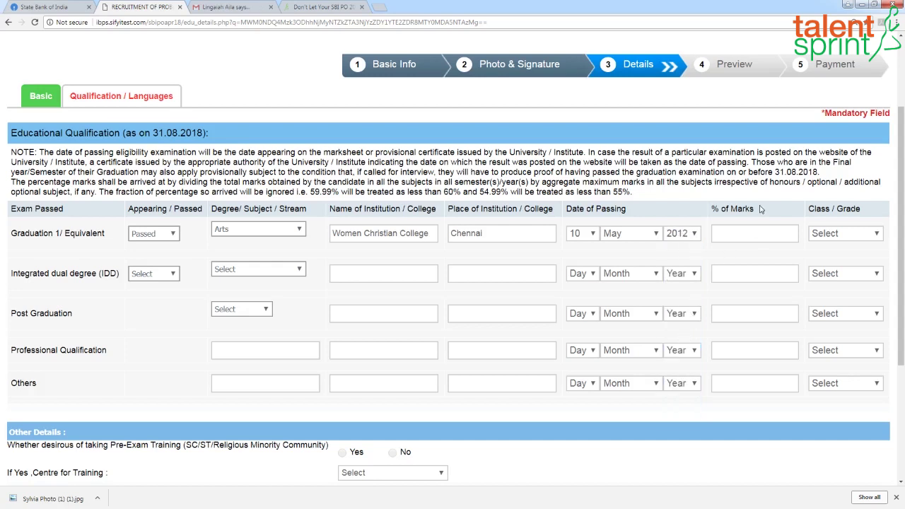
{"action": "type", "text": "76"}
{"action": "left_click", "coordinate": [877, 237]}
{"action": "left_click", "coordinate": [837, 271]}
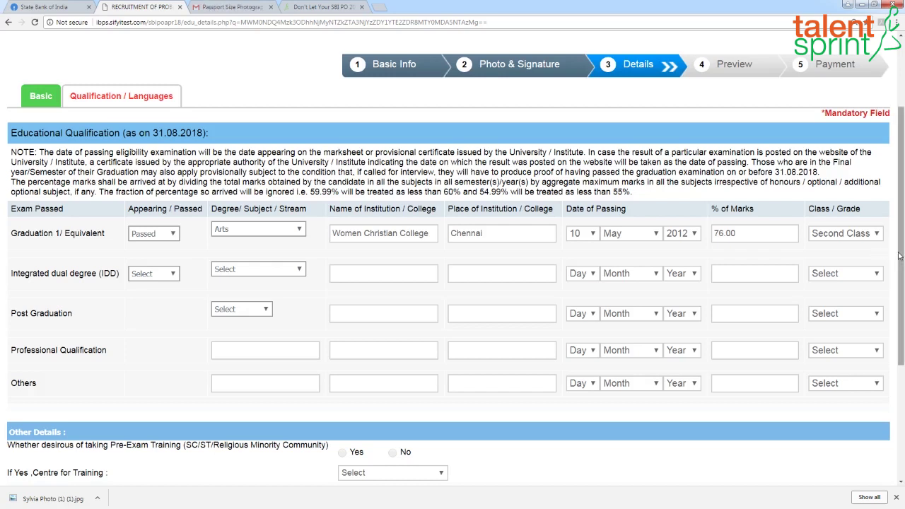
Step: Add English as a known language with Read, Write and Speak ticked
{"action": "scroll", "coordinate": [900, 236], "scroll_direction": "down", "scroll_amount": 3}
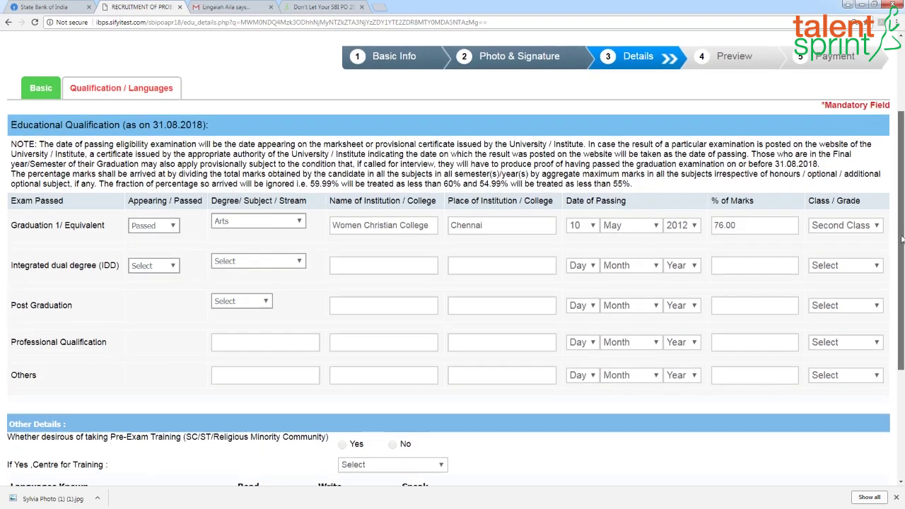
{"action": "scroll", "coordinate": [372, 327], "scroll_direction": "down", "scroll_amount": 1}
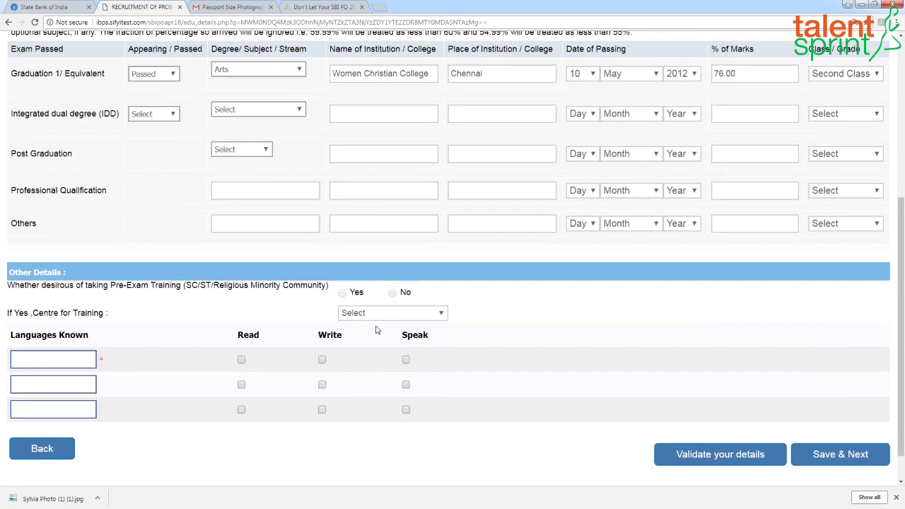
{"action": "left_click_drag", "start_coordinate": [902, 234], "coordinate": [902, 254]}
{"action": "left_click", "coordinate": [41, 323]}
{"action": "type", "text": "English"}
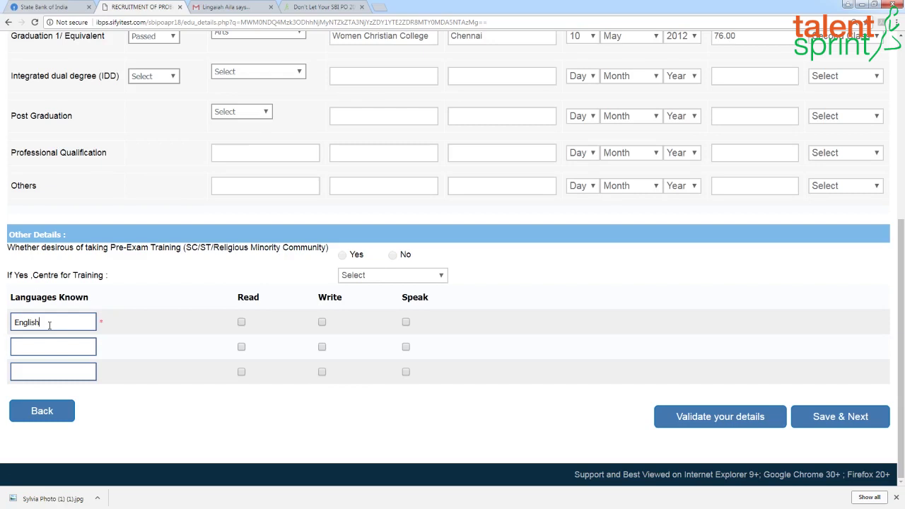
{"action": "left_click", "coordinate": [241, 322]}
{"action": "left_click", "coordinate": [322, 322]}
{"action": "left_click", "coordinate": [406, 322]}
Step: Add Tamil and Telugu as languages, ticking Read, Write and Speak for Telugu
{"action": "type", "text": "Tamil"}
{"action": "left_click", "coordinate": [57, 371]}
{"action": "type", "text": "Telugu"}
{"action": "left_click", "coordinate": [405, 373]}
{"action": "left_click", "coordinate": [241, 373]}
{"action": "left_click", "coordinate": [322, 373]}
Step: Validate the qualification and language details, then save and continue to preview
{"action": "left_click", "coordinate": [751, 423]}
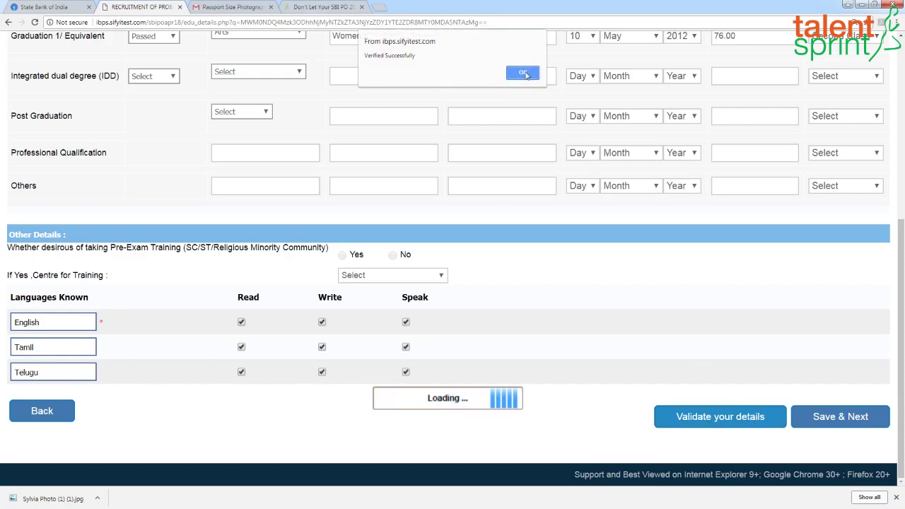
{"action": "left_click", "coordinate": [523, 73]}
{"action": "left_click", "coordinate": [839, 418]}
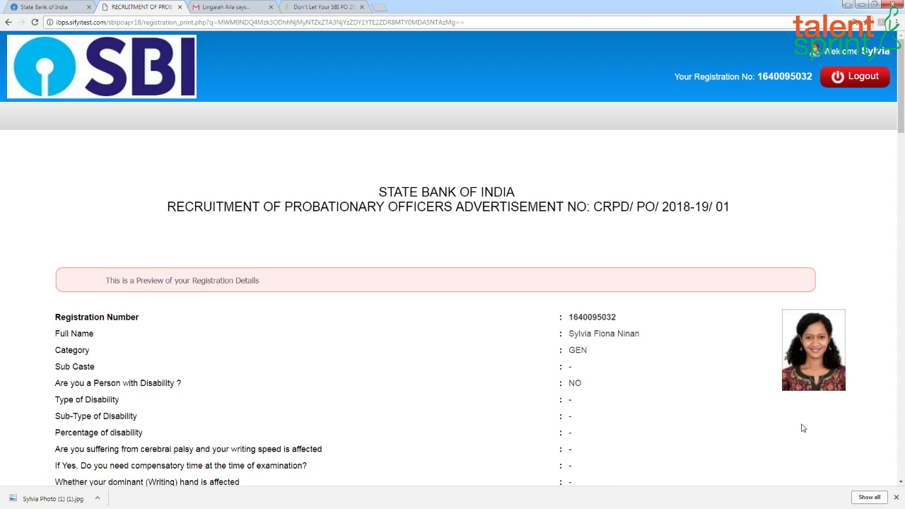
{"action": "scroll", "coordinate": [686, 422], "scroll_direction": "down", "scroll_amount": 1}
{"action": "scroll", "coordinate": [686, 421], "scroll_direction": "down", "scroll_amount": 3}
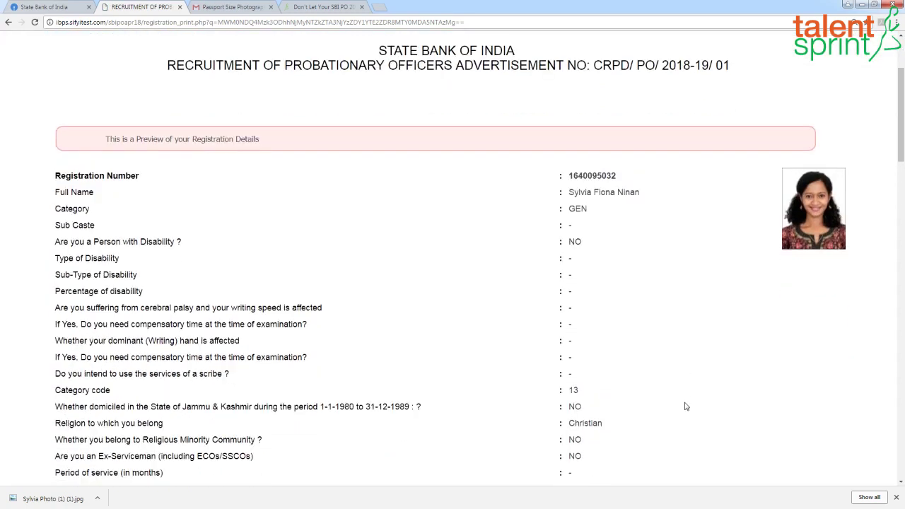
{"action": "scroll", "coordinate": [684, 406], "scroll_direction": "down", "scroll_amount": 5}
{"action": "scroll", "coordinate": [682, 401], "scroll_direction": "down", "scroll_amount": 4}
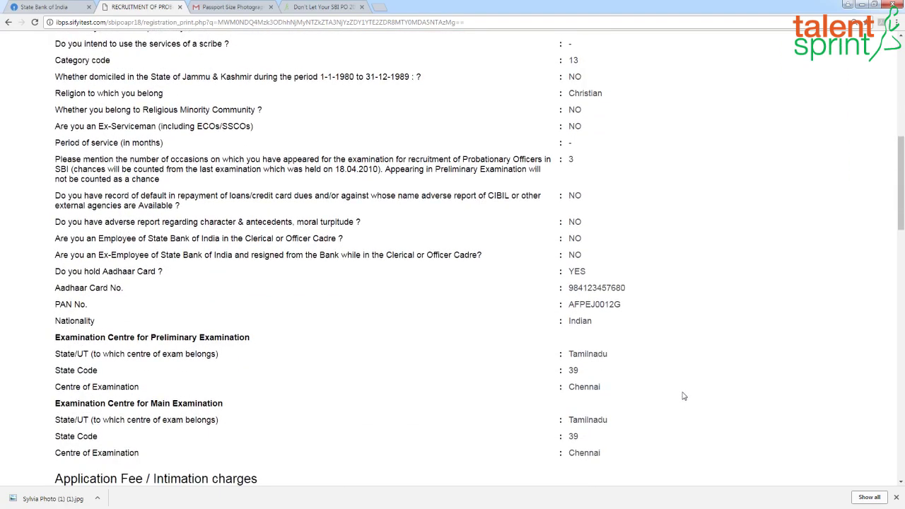
{"action": "scroll", "coordinate": [680, 390], "scroll_direction": "down", "scroll_amount": 5}
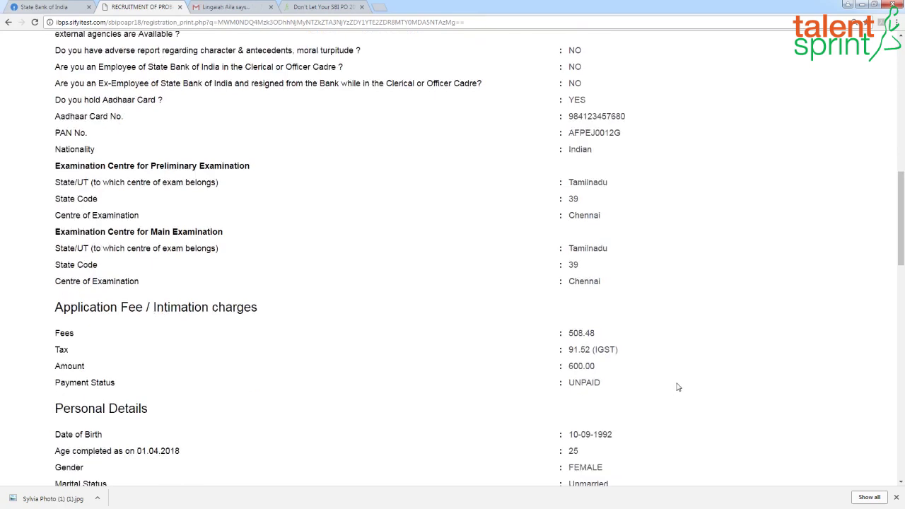
{"action": "scroll", "coordinate": [676, 384], "scroll_direction": "up", "scroll_amount": 3}
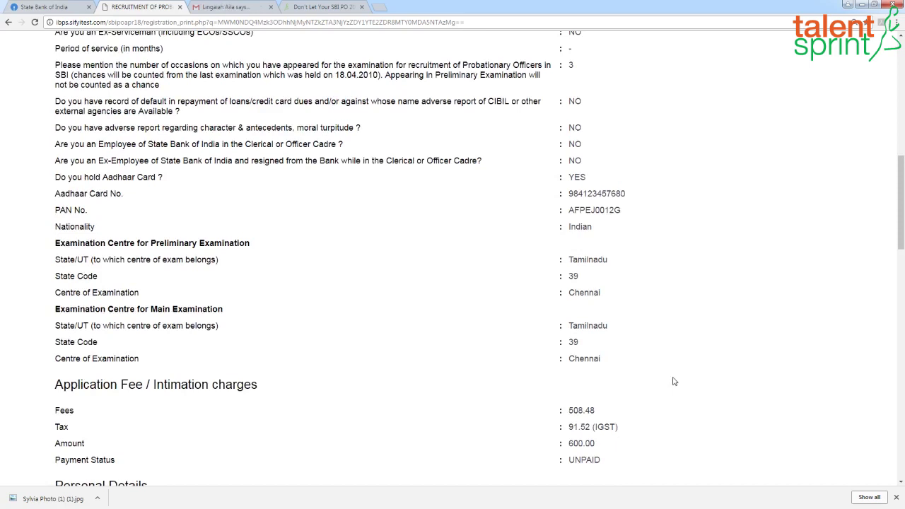
{"action": "scroll", "coordinate": [674, 382], "scroll_direction": "down", "scroll_amount": 1}
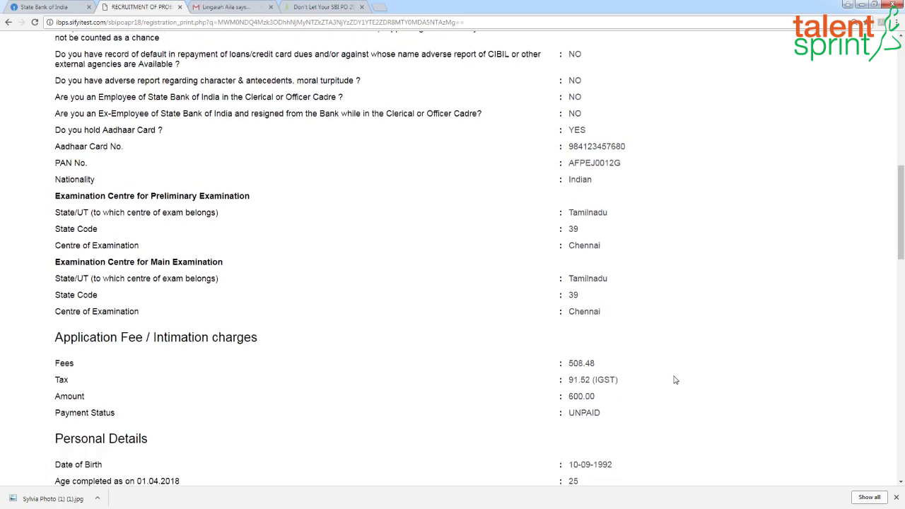
{"action": "scroll", "coordinate": [672, 381], "scroll_direction": "down", "scroll_amount": 3}
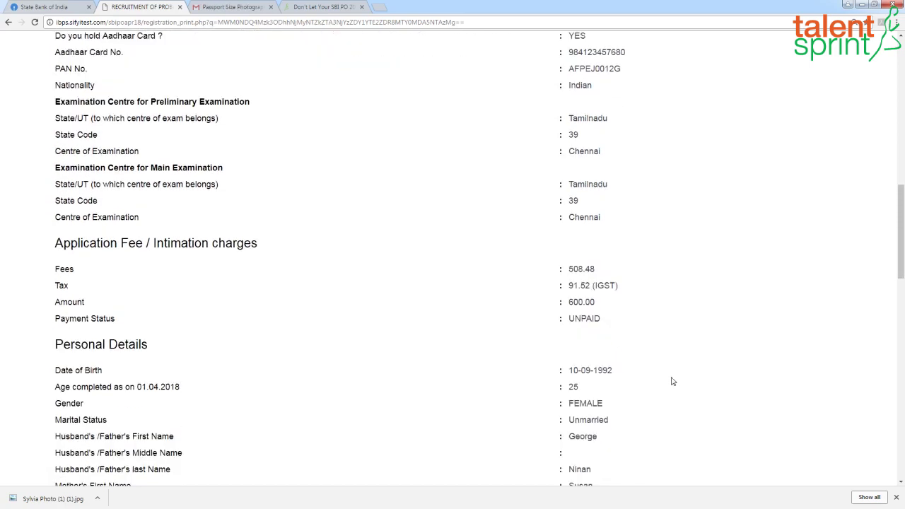
{"action": "scroll", "coordinate": [673, 381], "scroll_direction": "down", "scroll_amount": 4}
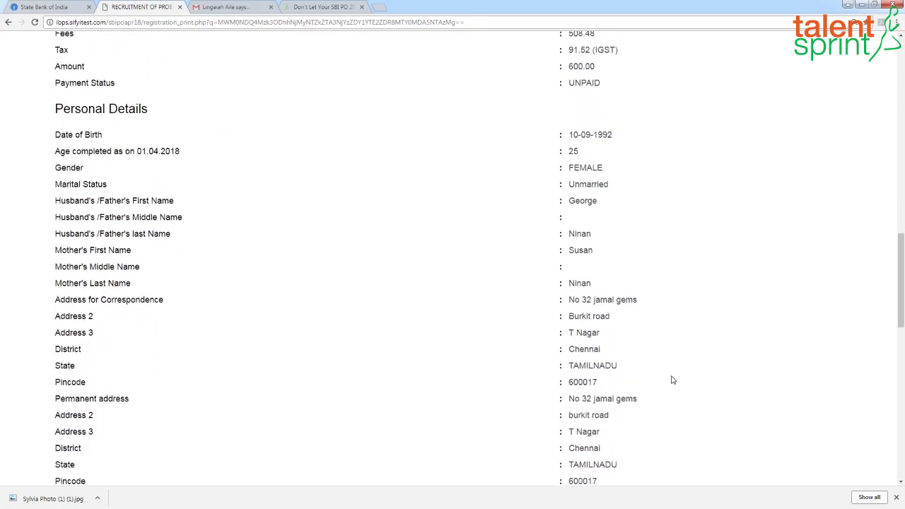
{"action": "scroll", "coordinate": [672, 380], "scroll_direction": "down", "scroll_amount": 2}
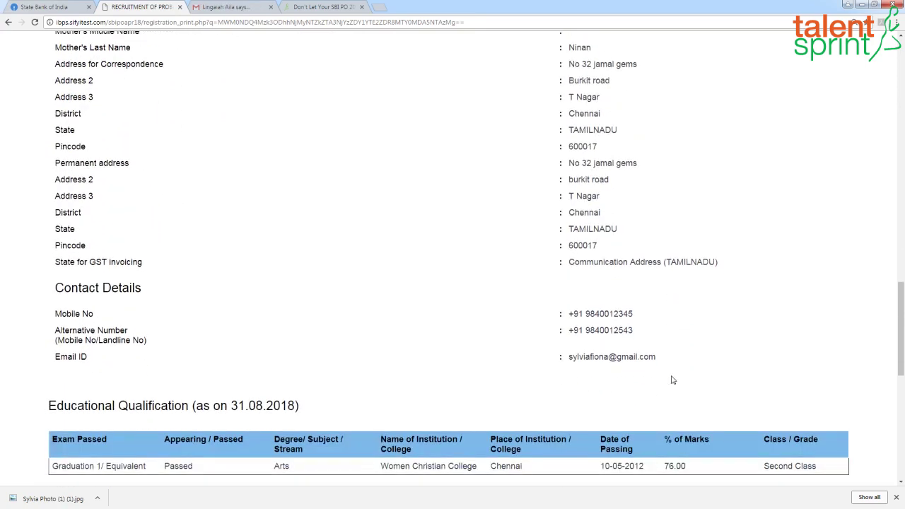
{"action": "scroll", "coordinate": [672, 381], "scroll_direction": "down", "scroll_amount": 3}
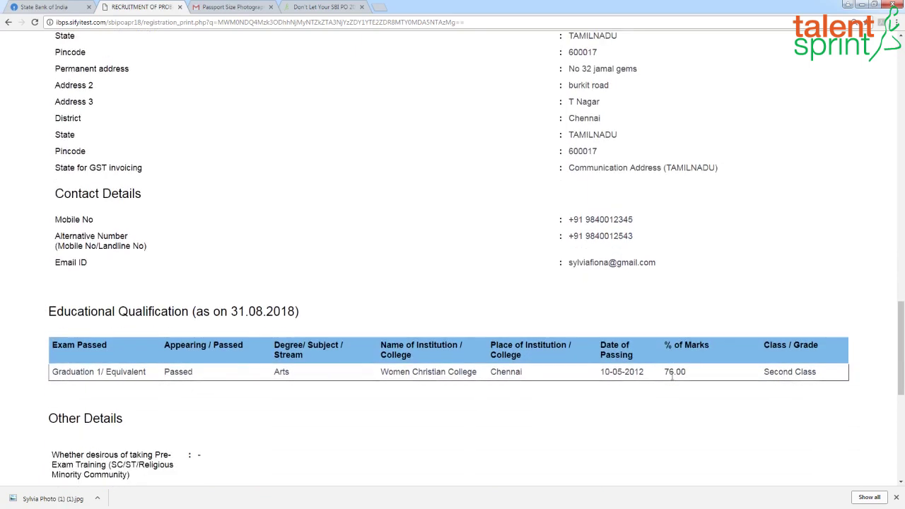
{"action": "scroll", "coordinate": [672, 379], "scroll_direction": "down", "scroll_amount": 1}
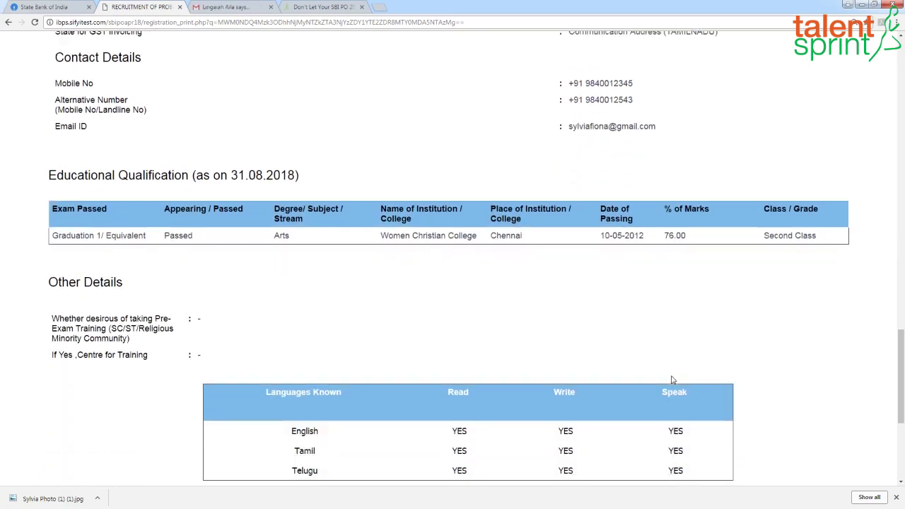
{"action": "scroll", "coordinate": [672, 380], "scroll_direction": "down", "scroll_amount": 3}
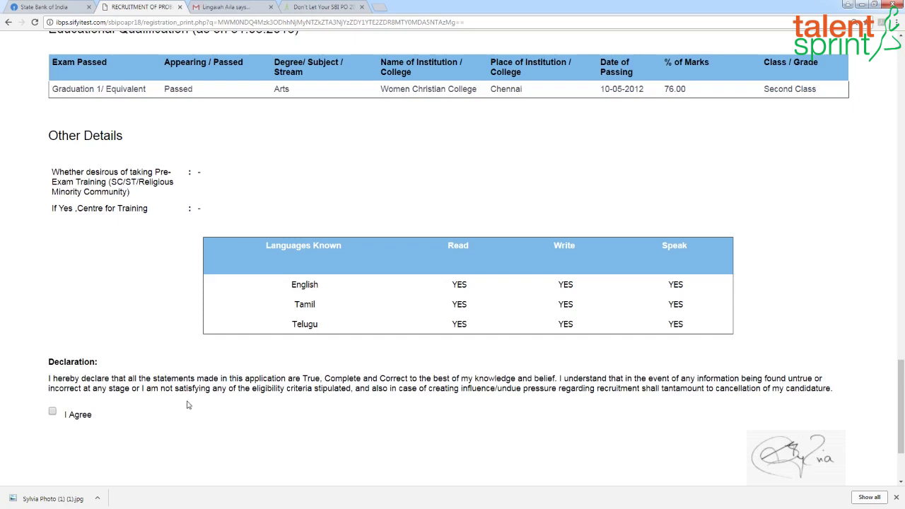
Step: Agree to the declaration and confirm the Final Submit of the application
{"action": "left_click", "coordinate": [54, 412]}
{"action": "scroll", "coordinate": [564, 407], "scroll_direction": "down", "scroll_amount": 3}
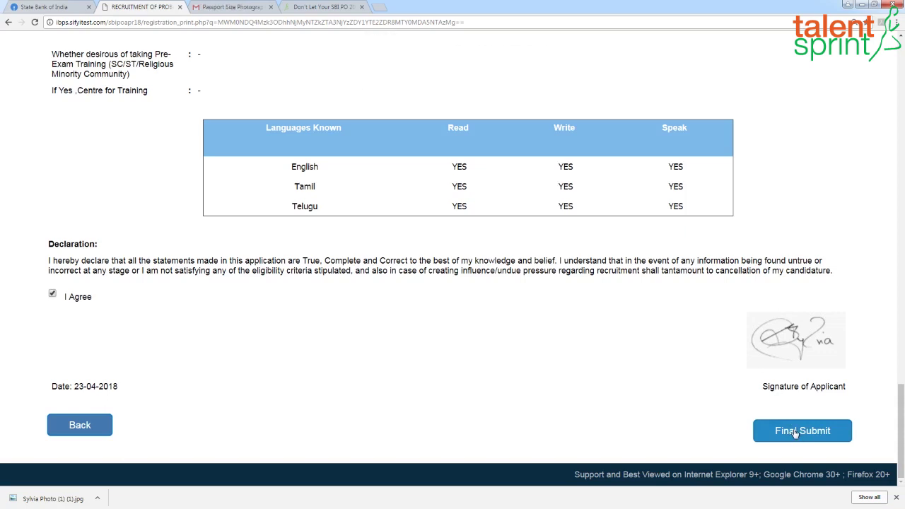
{"action": "left_click", "coordinate": [795, 433]}
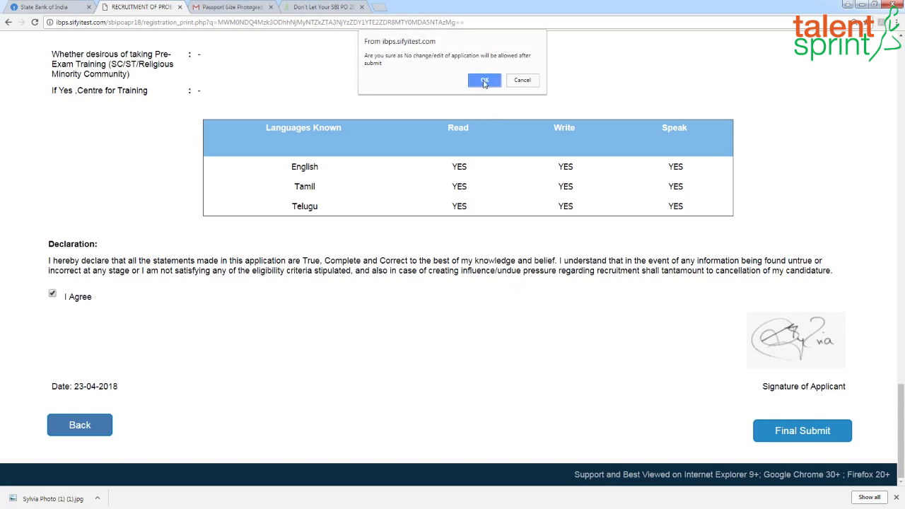
{"action": "left_click", "coordinate": [484, 81]}
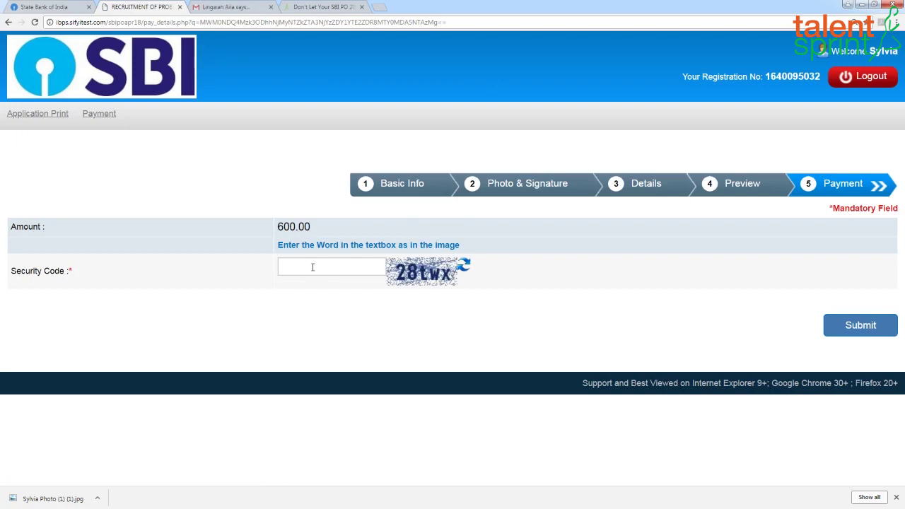
Step: Enter the captcha security code and confirm submission to proceed to the payment gateway
{"action": "left_click", "coordinate": [313, 267]}
{"action": "type", "text": "28t"}
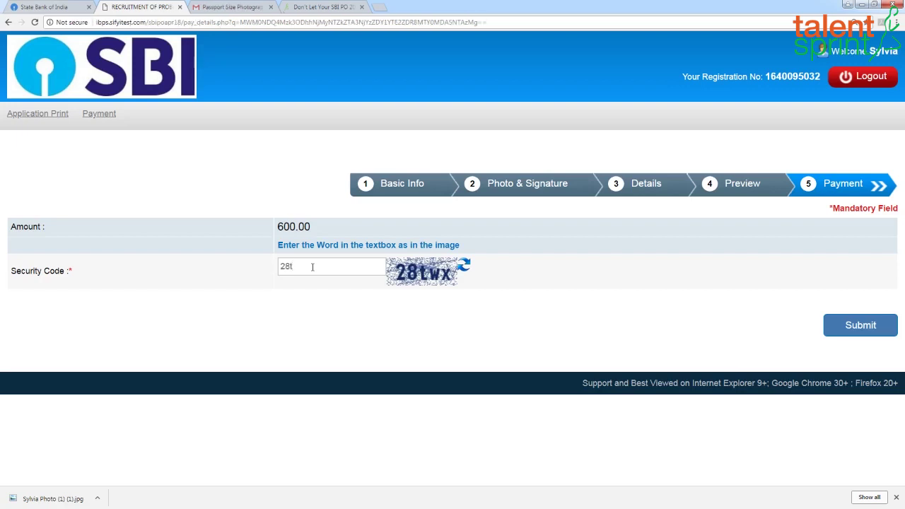
{"action": "type", "text": "wx"}
{"action": "left_click", "coordinate": [859, 326]}
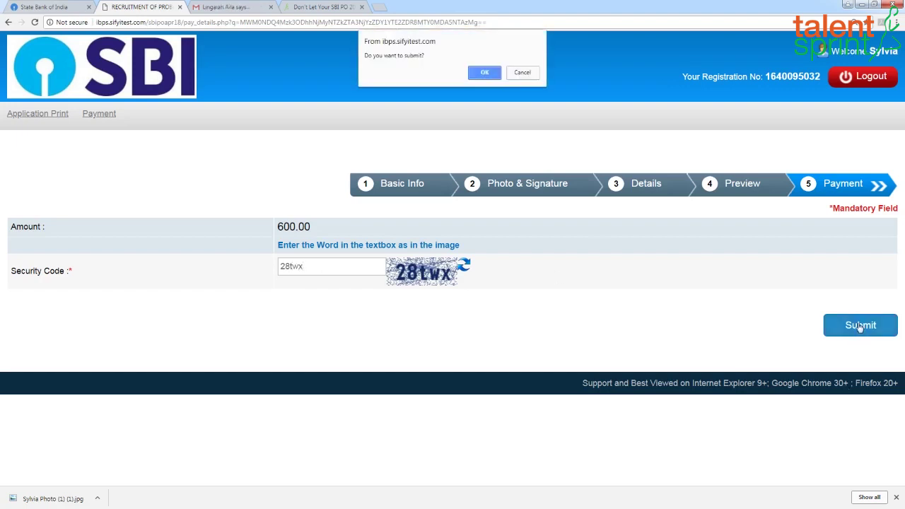
{"action": "left_click", "coordinate": [484, 72]}
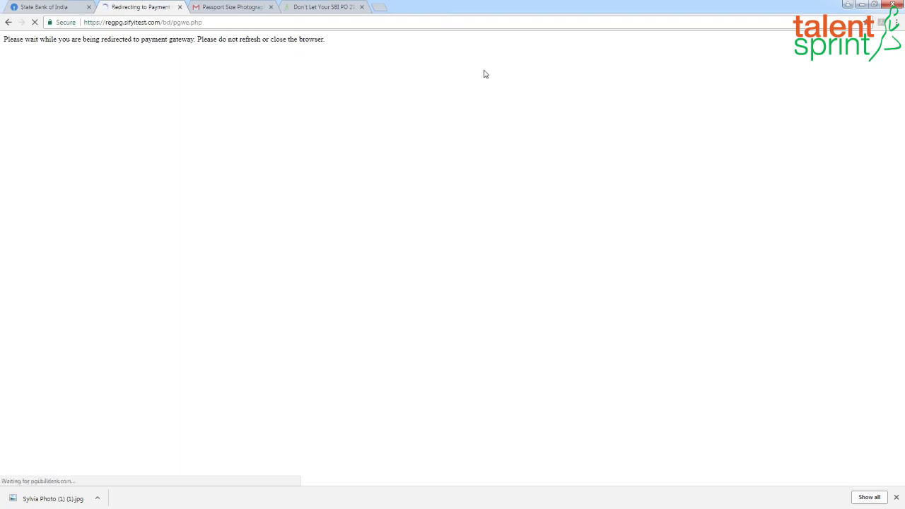